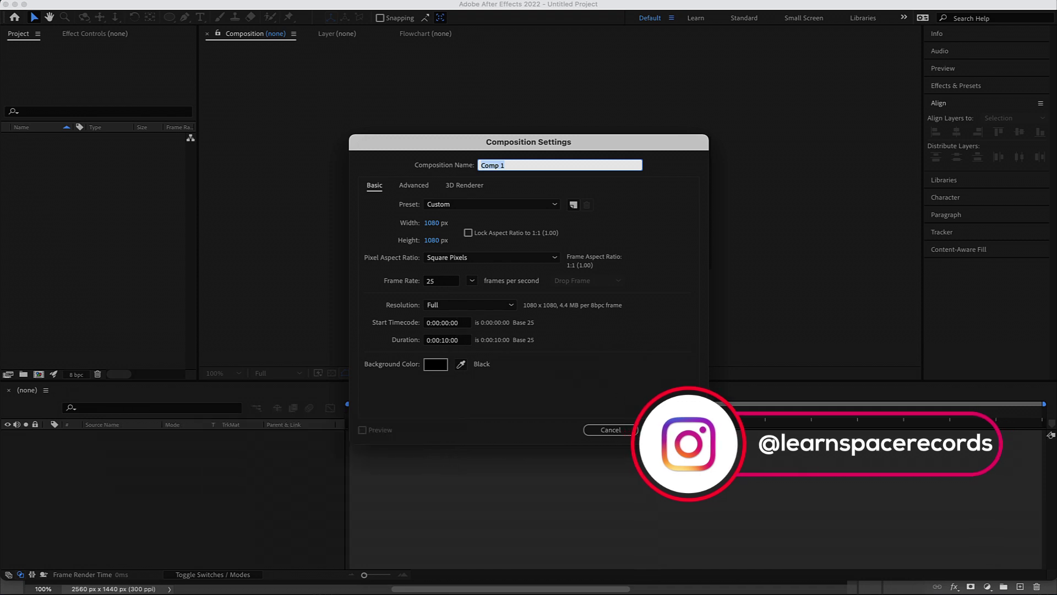
Step: Create the 1080 × 1080 px, 25 fps, 10-second composition and set the Ellipse tool to a white fill with no stroke
{"action": "left_click", "coordinate": [669, 430]}
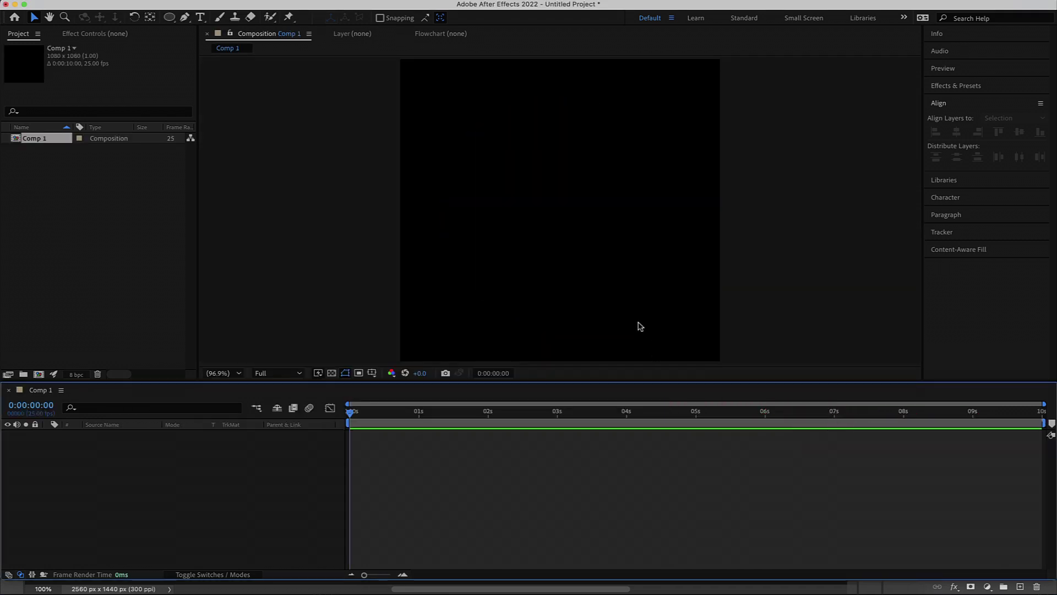
{"action": "left_click", "coordinate": [169, 17]}
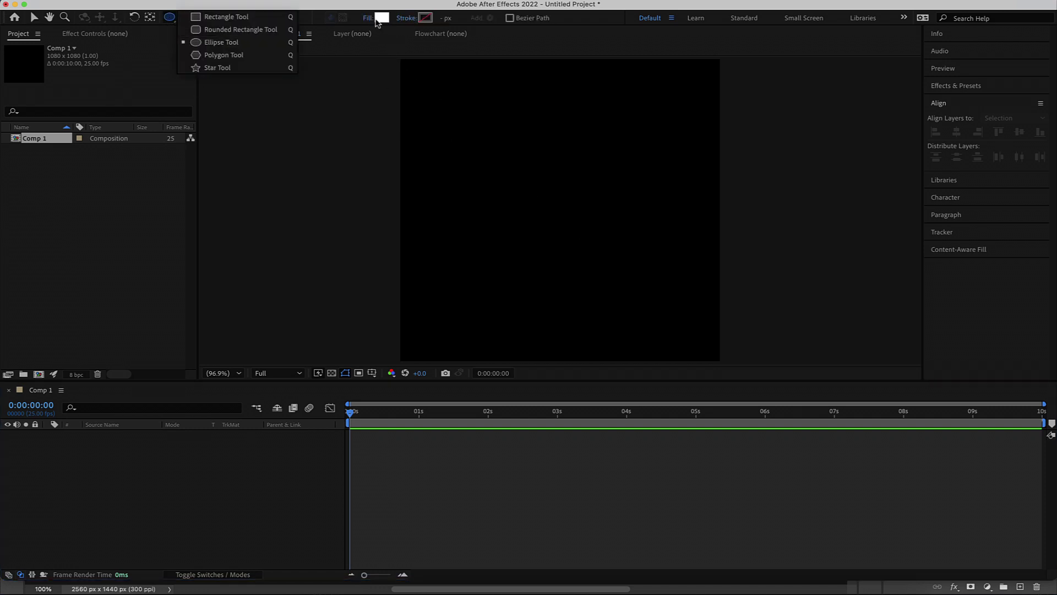
{"action": "left_click", "coordinate": [381, 18]}
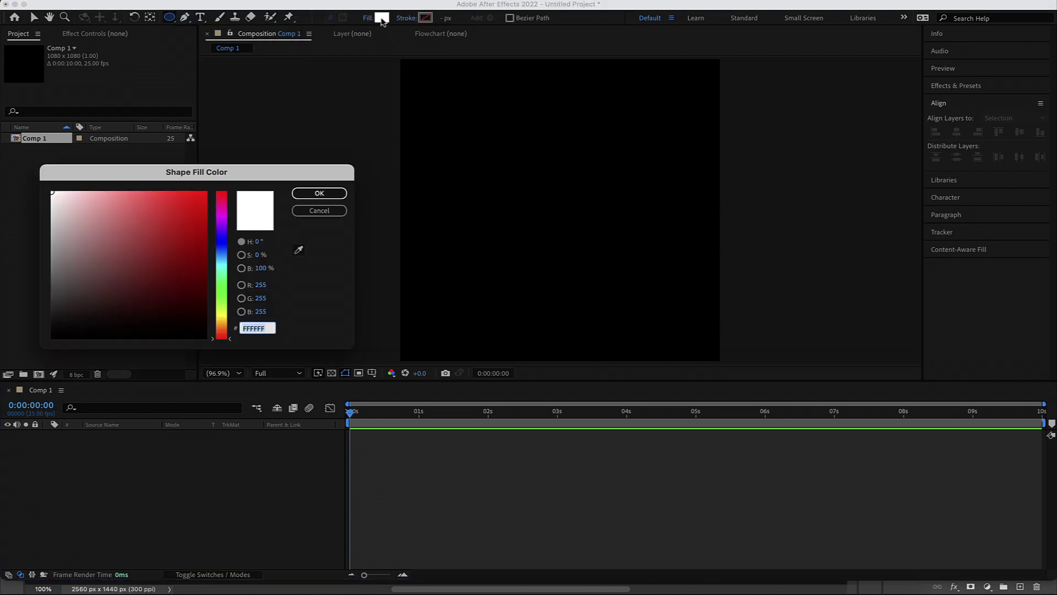
{"action": "left_click", "coordinate": [311, 194]}
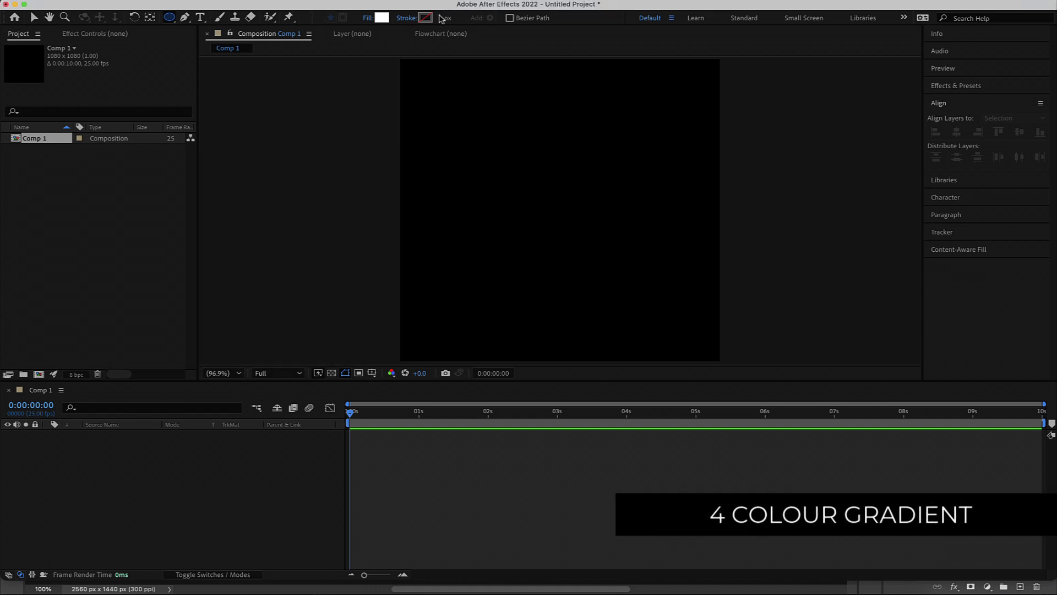
{"action": "left_click", "coordinate": [407, 18]}
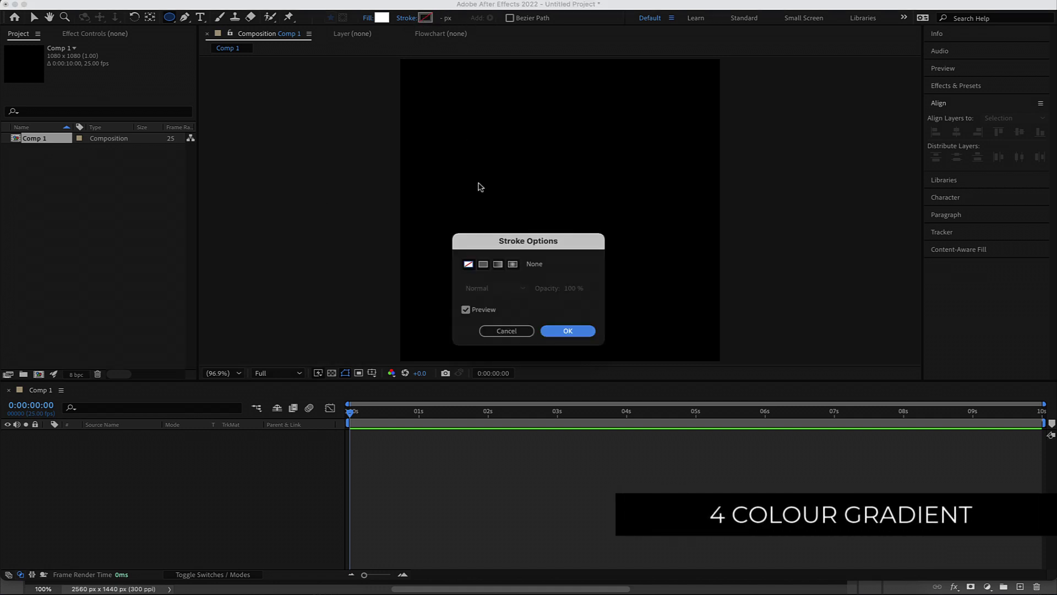
{"action": "left_click", "coordinate": [567, 331]}
Step: Draw a large circle filling most of the frame and centre it horizontally and vertically in the composition
{"action": "left_click_drag", "start_coordinate": [443, 92], "coordinate": [691, 293]}
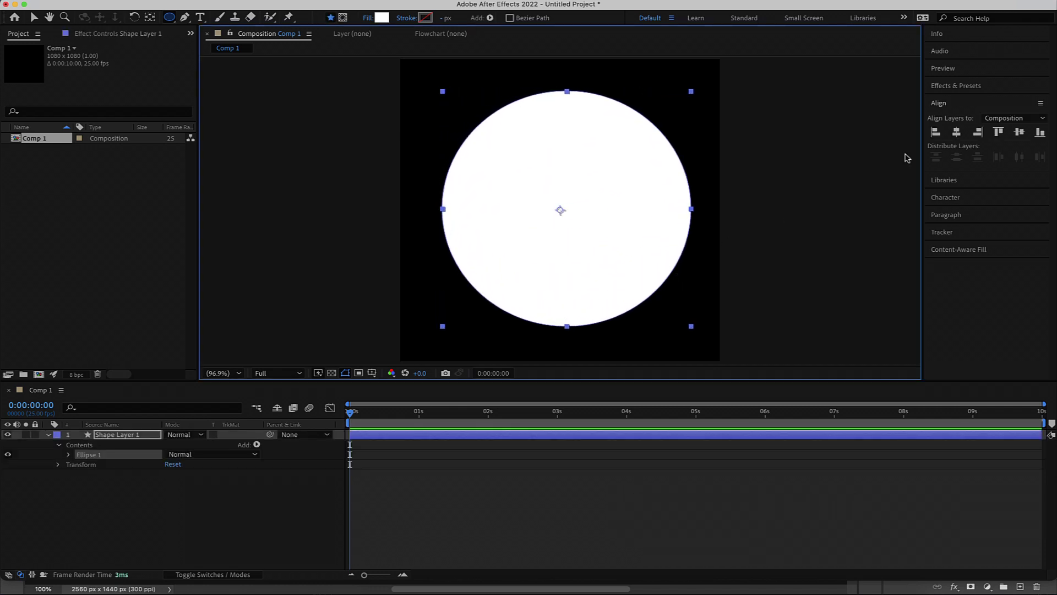
{"action": "left_click", "coordinate": [955, 132]}
{"action": "left_click", "coordinate": [1019, 132]}
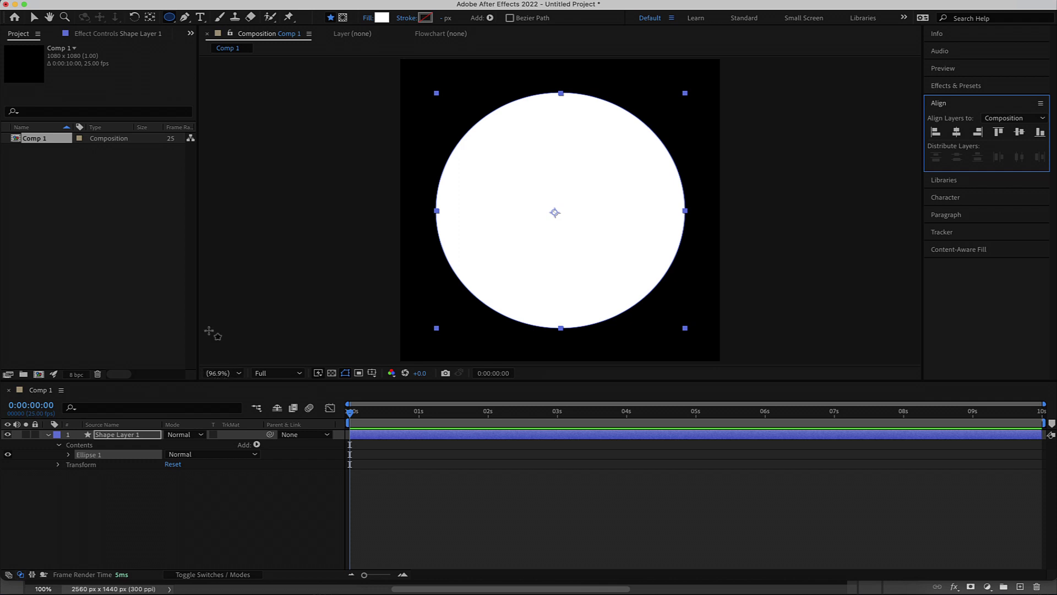
Step: Apply the 4-Color Gradient effect to the circle's shape layer
{"action": "key", "text": "ctrl+space"}
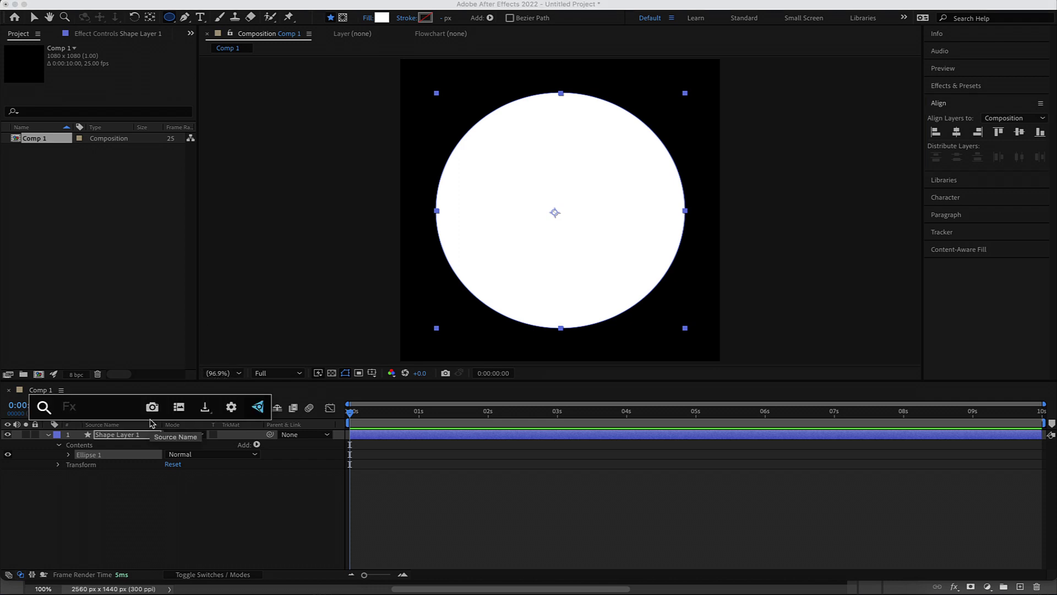
{"action": "type", "text": "4"}
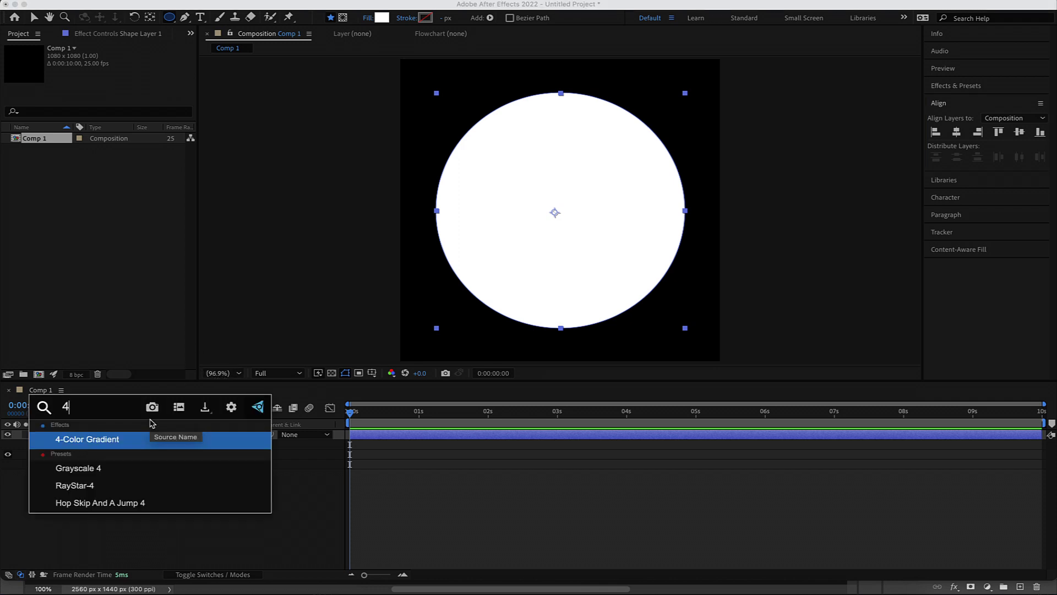
{"action": "key", "text": "Return"}
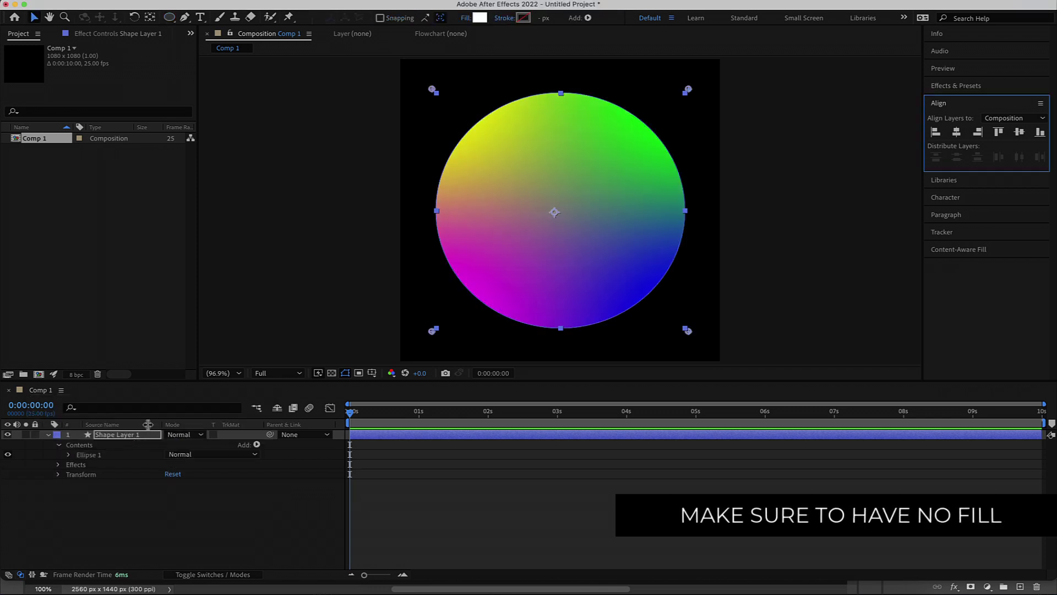
Step: Switch to Color Hunt's Neon palettes and recolour the four gradient colours with the pink, orange, yellow and pale cyan palette
{"action": "left_click", "coordinate": [110, 37]}
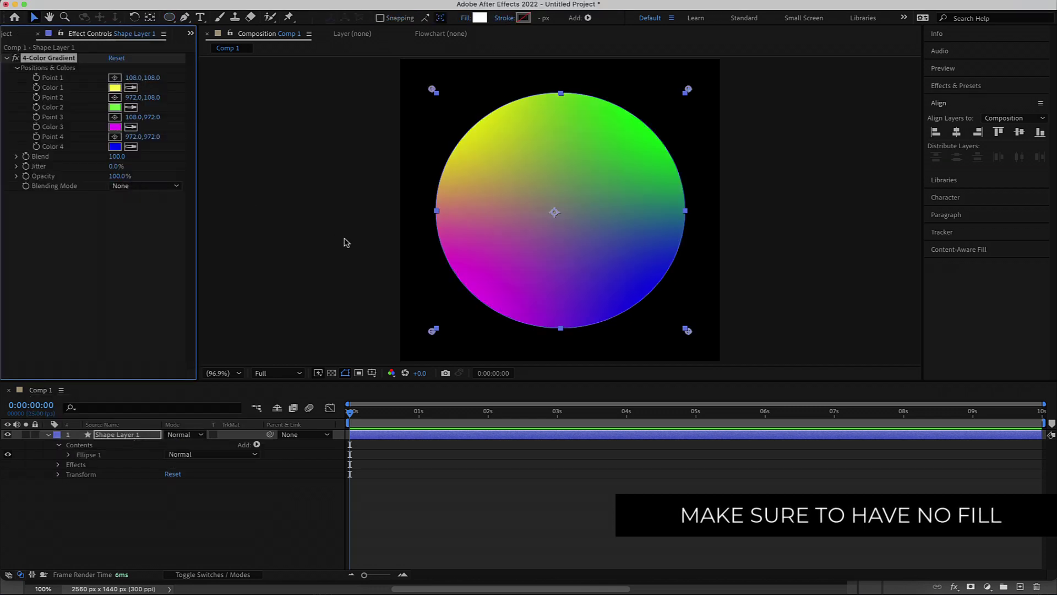
{"action": "key", "text": "super+Tab"}
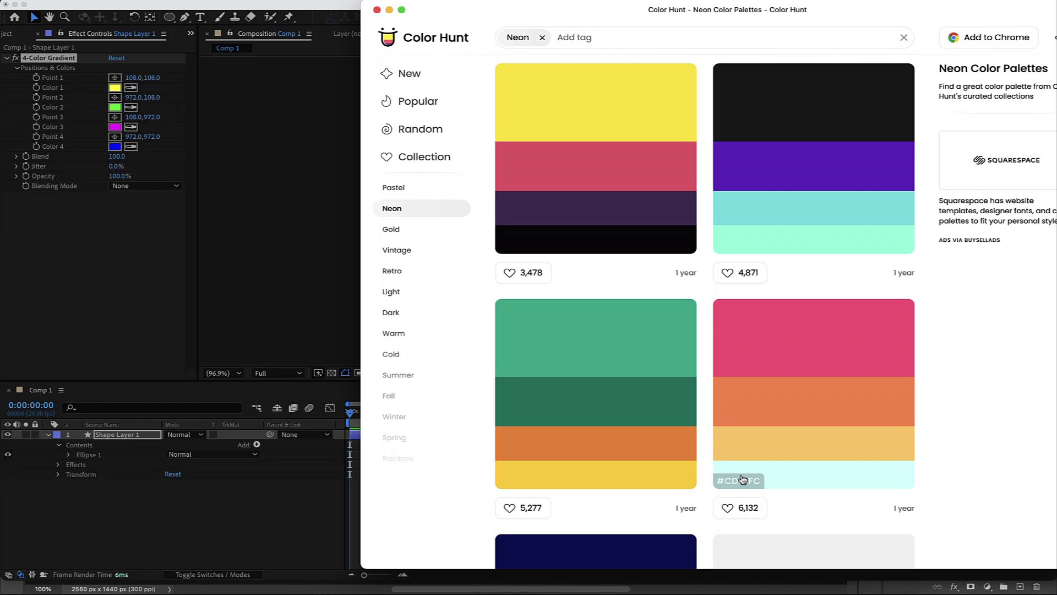
{"action": "left_click", "coordinate": [740, 366]}
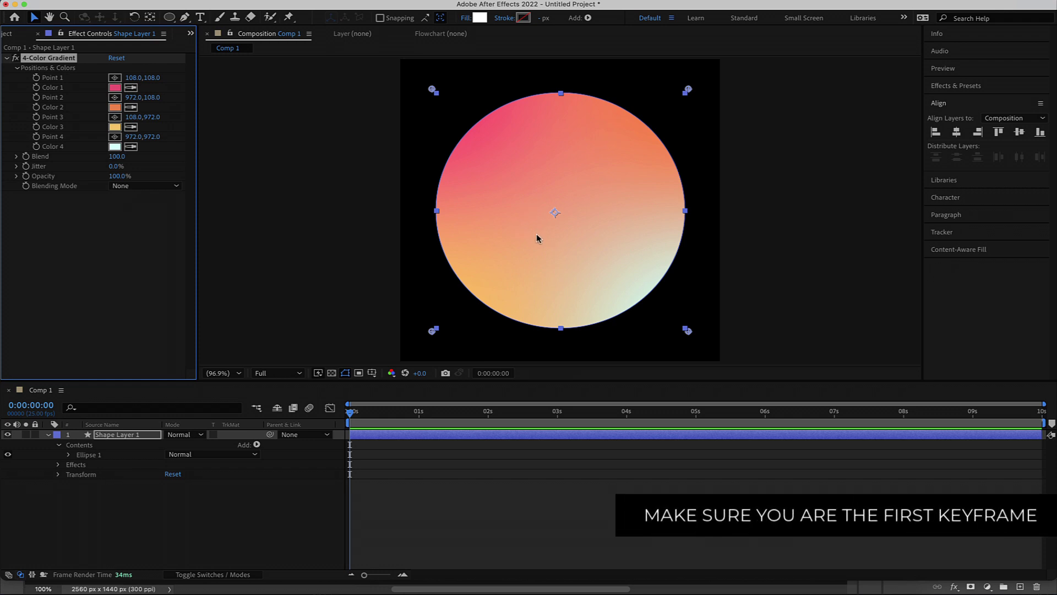
Step: Turn on keyframing for Point 1 through Point 4 of the gradient at 0:00:00:00
{"action": "left_click", "coordinate": [355, 413]}
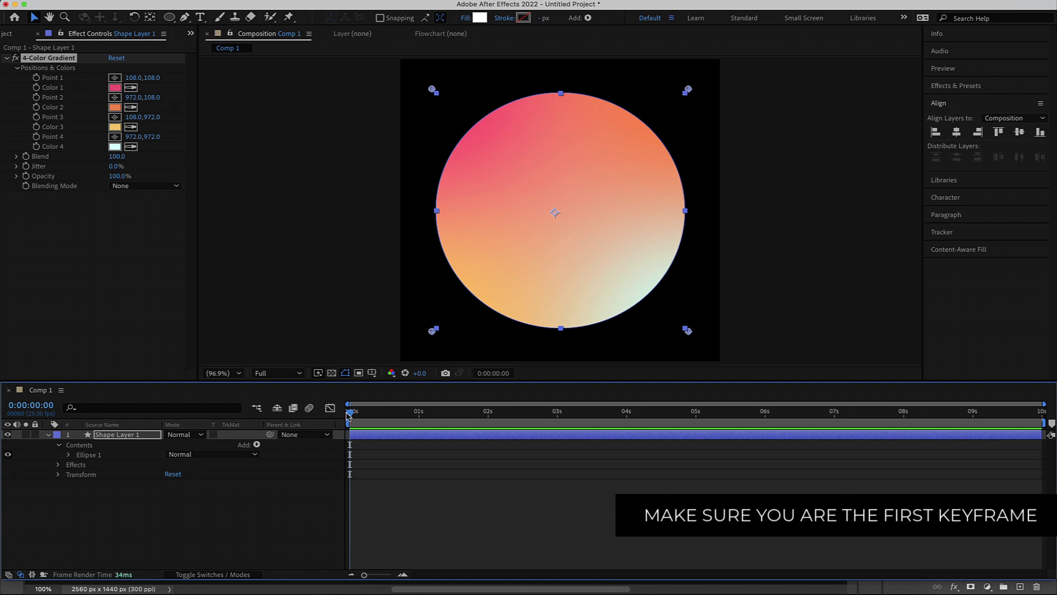
{"action": "left_click", "coordinate": [37, 77]}
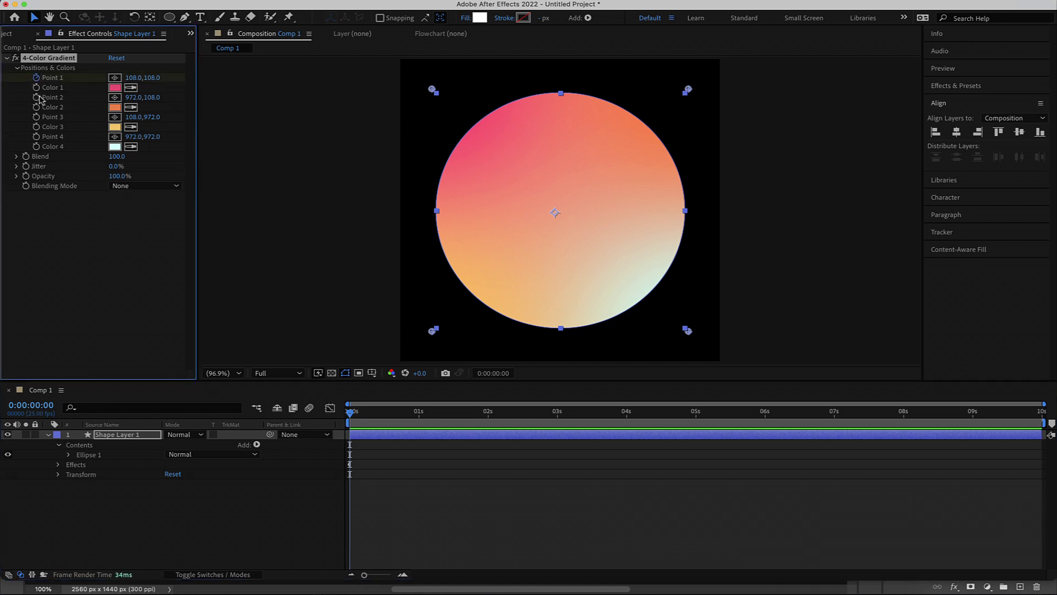
{"action": "left_click", "coordinate": [36, 136]}
Step: At 0:00:02:00, shift each gradient point one corner counterclockwise around the circle and reveal the layer's keyframes
{"action": "left_click_drag", "start_coordinate": [353, 419], "coordinate": [489, 419]}
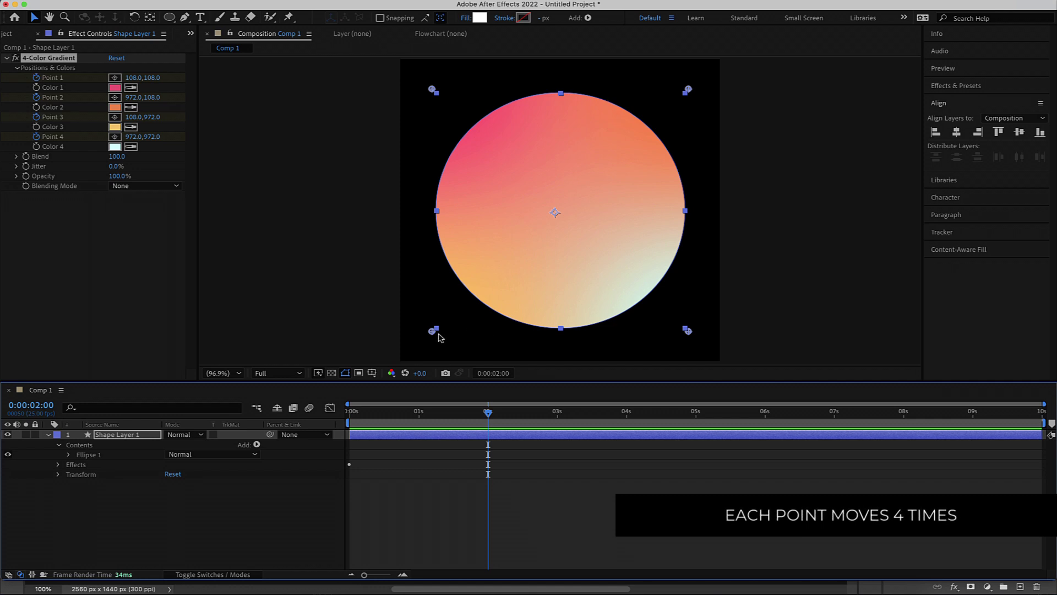
{"action": "mouse_move", "coordinate": [433, 333]}
{"action": "left_mouse_down"}
{"action": "mouse_move", "coordinate": [681, 332]}
{"action": "mouse_move", "coordinate": [692, 93]}
{"action": "mouse_move", "coordinate": [441, 90]}
{"action": "mouse_move", "coordinate": [439, 330]}
{"action": "left_mouse_up"}
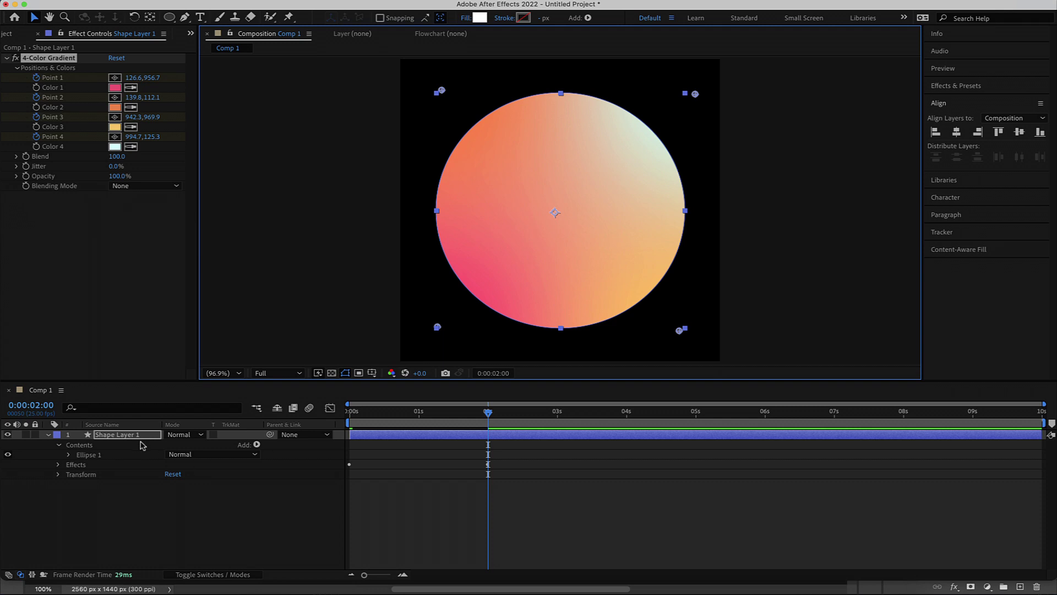
{"action": "key", "text": "u"}
{"action": "left_click_drag", "start_coordinate": [378, 455], "coordinate": [358, 486]}
{"action": "left_click_drag", "start_coordinate": [472, 449], "coordinate": [513, 498]}
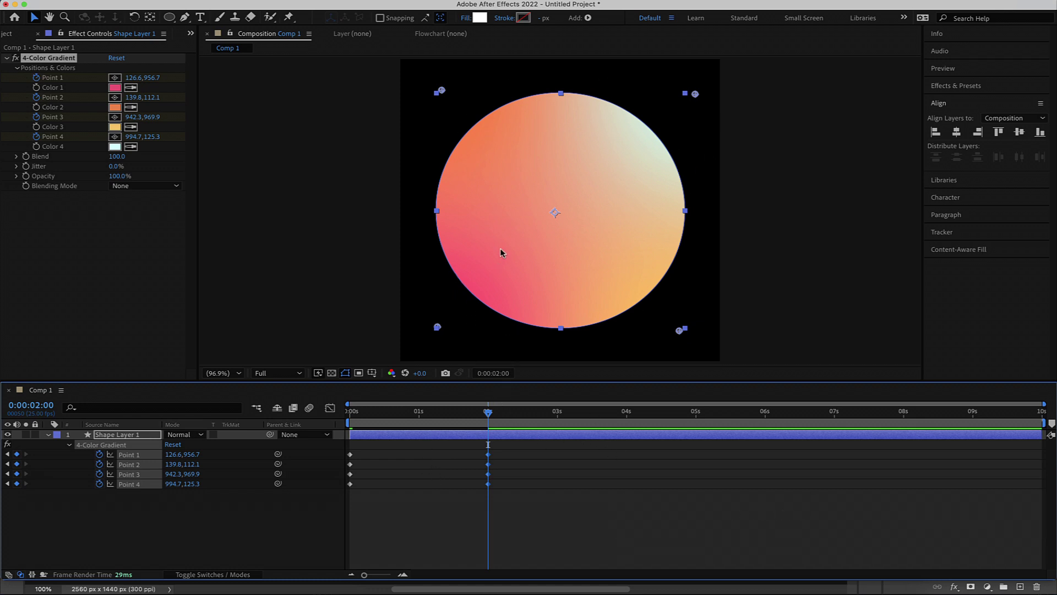
Step: Shift each gradient point one further corner counterclockwise at 0:00:04:00 and again at 0:00:06:00
{"action": "left_click_drag", "start_coordinate": [491, 415], "coordinate": [629, 415]}
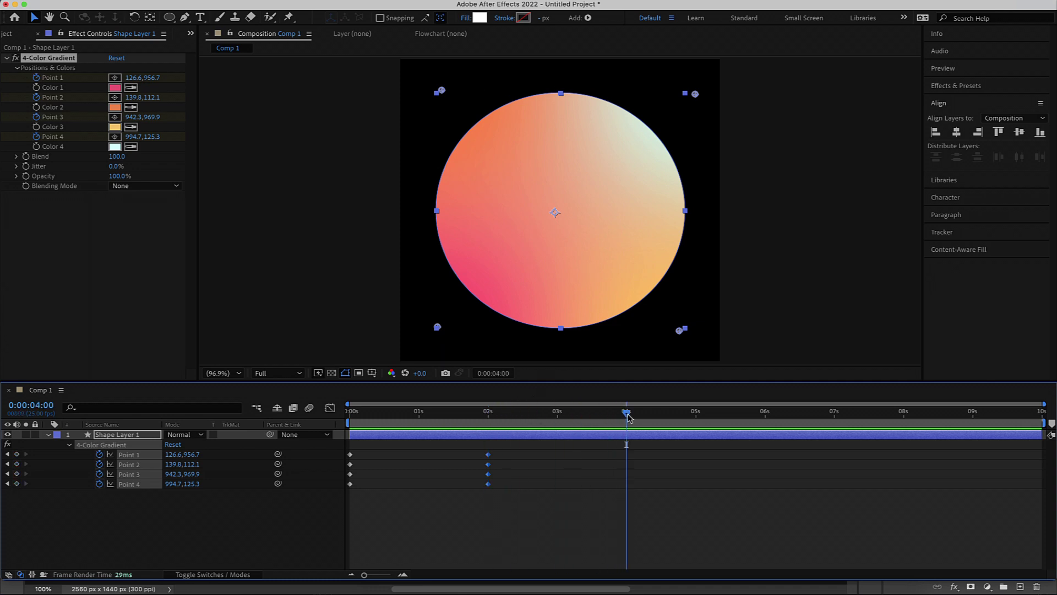
{"action": "mouse_move", "coordinate": [441, 327]}
{"action": "left_mouse_down"}
{"action": "mouse_move", "coordinate": [687, 332]}
{"action": "mouse_move", "coordinate": [678, 332]}
{"action": "mouse_move", "coordinate": [682, 94]}
{"action": "mouse_move", "coordinate": [433, 86]}
{"action": "mouse_move", "coordinate": [425, 289]}
{"action": "mouse_move", "coordinate": [438, 327]}
{"action": "left_mouse_up"}
{"action": "left_click_drag", "start_coordinate": [626, 418], "coordinate": [766, 420]}
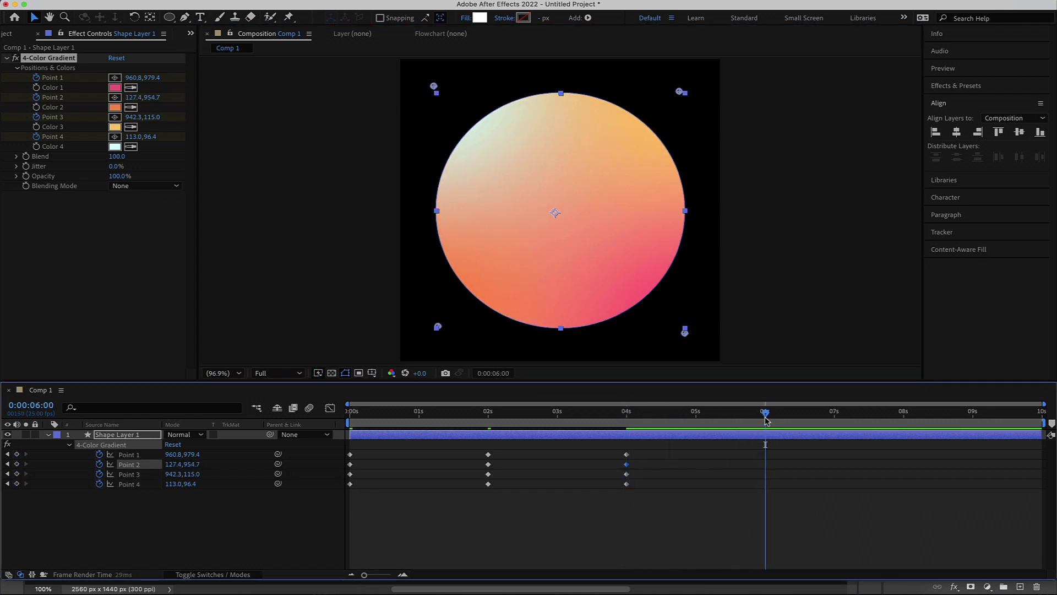
{"action": "mouse_move", "coordinate": [438, 328]}
{"action": "left_mouse_down"}
{"action": "mouse_move", "coordinate": [683, 330]}
{"action": "mouse_move", "coordinate": [684, 90]}
{"action": "mouse_move", "coordinate": [437, 90]}
{"action": "mouse_move", "coordinate": [438, 327]}
{"action": "left_mouse_up"}
Step: Copy the four initial point keyframes to 0:00:08:00 and preview the animation from the start
{"action": "left_click_drag", "start_coordinate": [766, 412], "coordinate": [907, 422]}
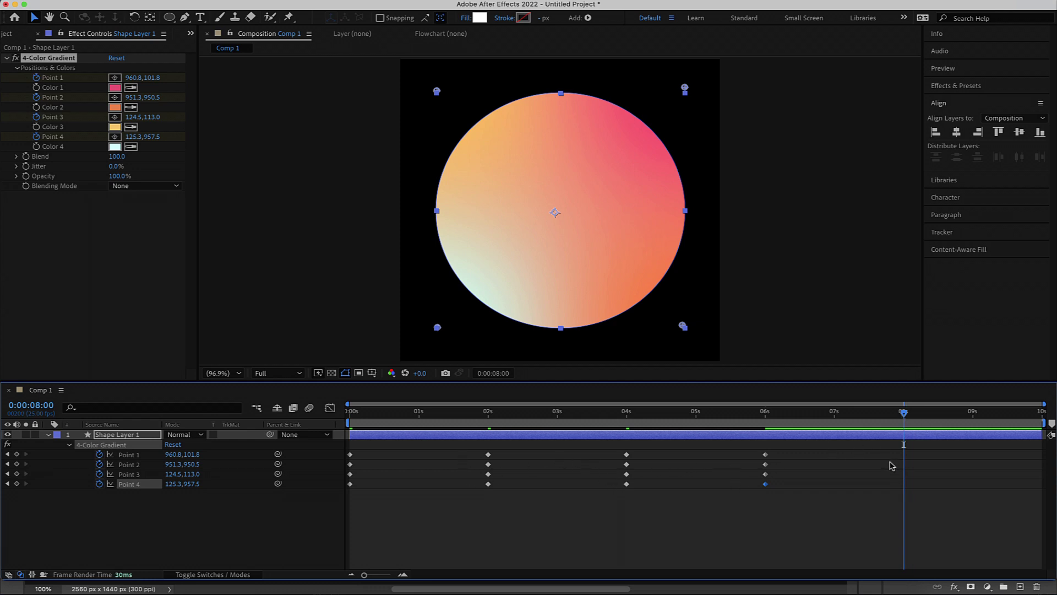
{"action": "left_click_drag", "start_coordinate": [379, 452], "coordinate": [338, 494]}
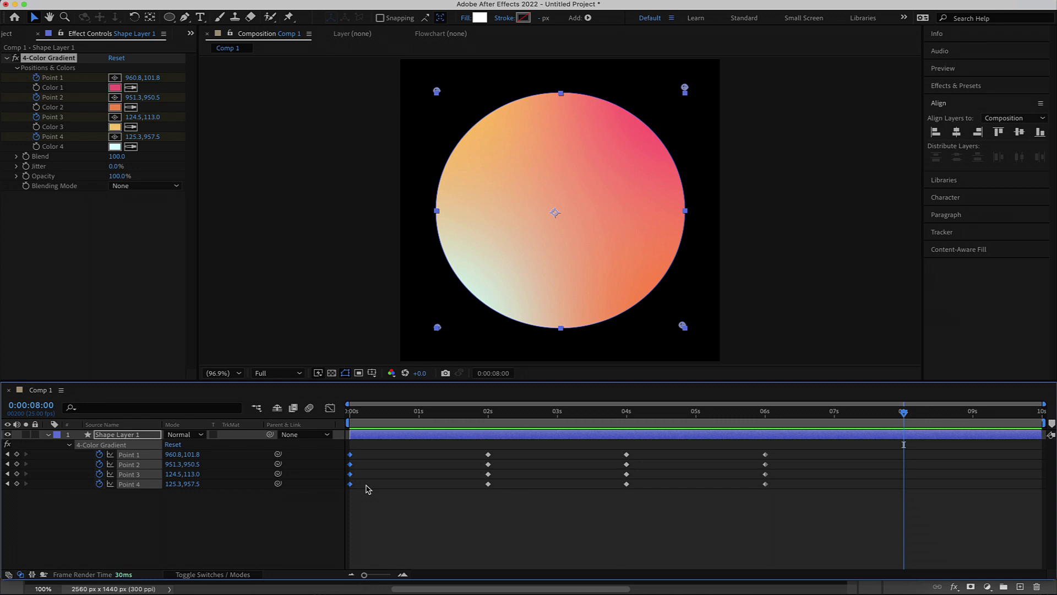
{"action": "key", "text": "ctrl+v"}
{"action": "left_click_drag", "start_coordinate": [904, 416], "coordinate": [331, 410]}
{"action": "key", "text": "space"}
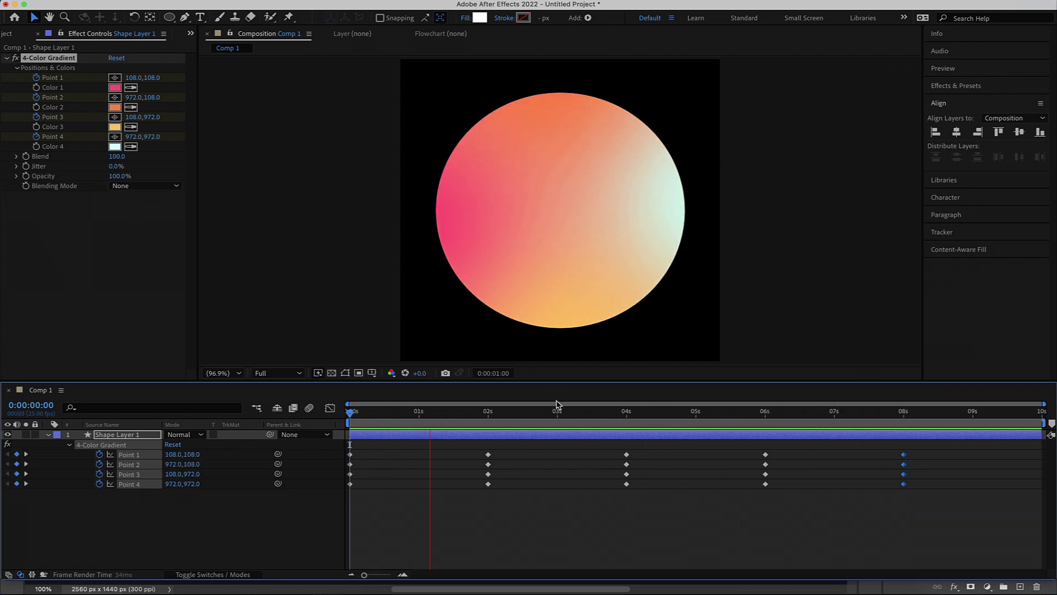
{"action": "left_click", "coordinate": [538, 410]}
Step: Stretch all the point keyframes proportionally so the last ones sit at 10 seconds, and preview the animation
{"action": "left_click_drag", "start_coordinate": [957, 449], "coordinate": [331, 499]}
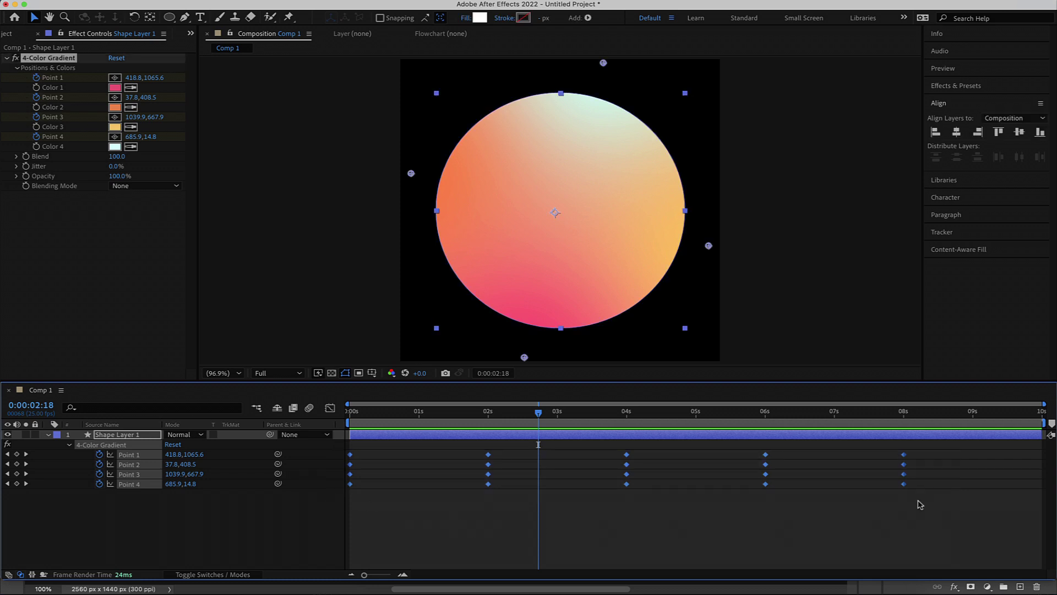
{"action": "left_click_drag", "start_coordinate": [905, 485], "coordinate": [1046, 482]}
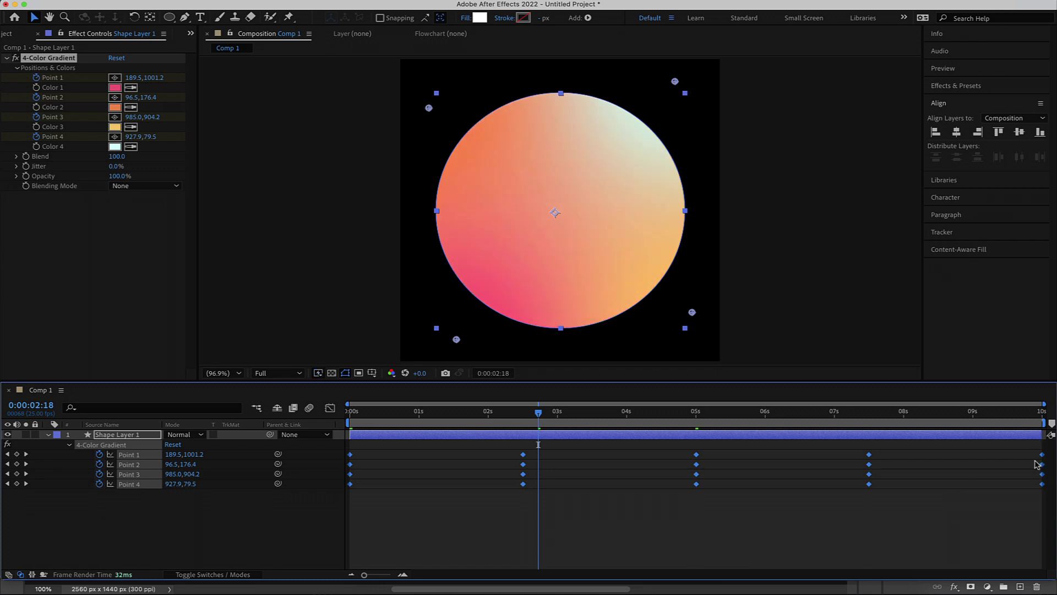
{"action": "key", "text": "space"}
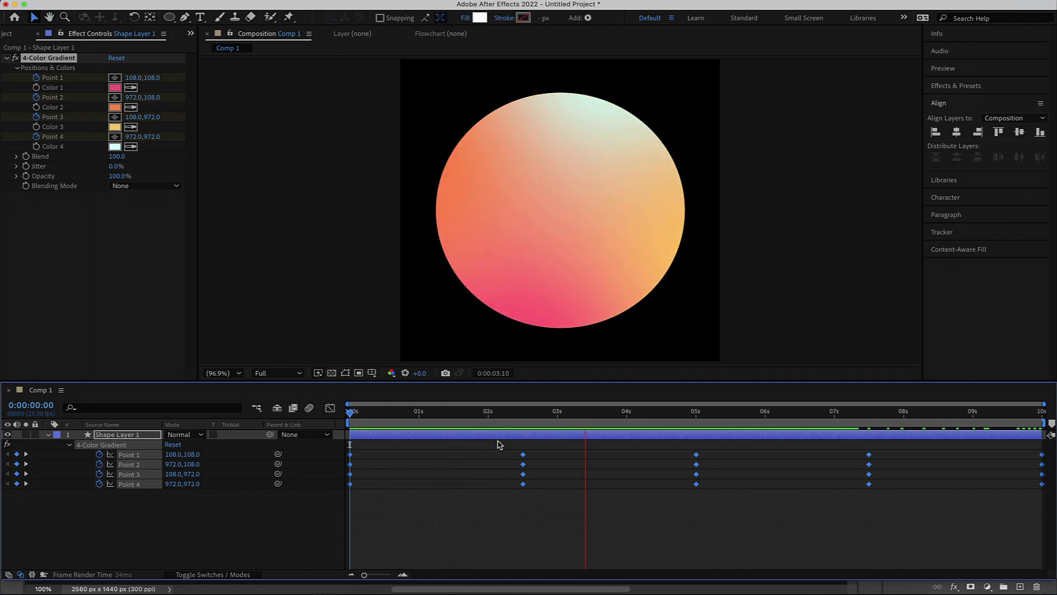
{"action": "key", "text": "space"}
Step: Pre-compose Shape Layer 1 as SHAPE with all attributes moved, look inside the new composition and return to Comp 1
{"action": "left_click", "coordinate": [275, 532]}
{"action": "left_click", "coordinate": [120, 436]}
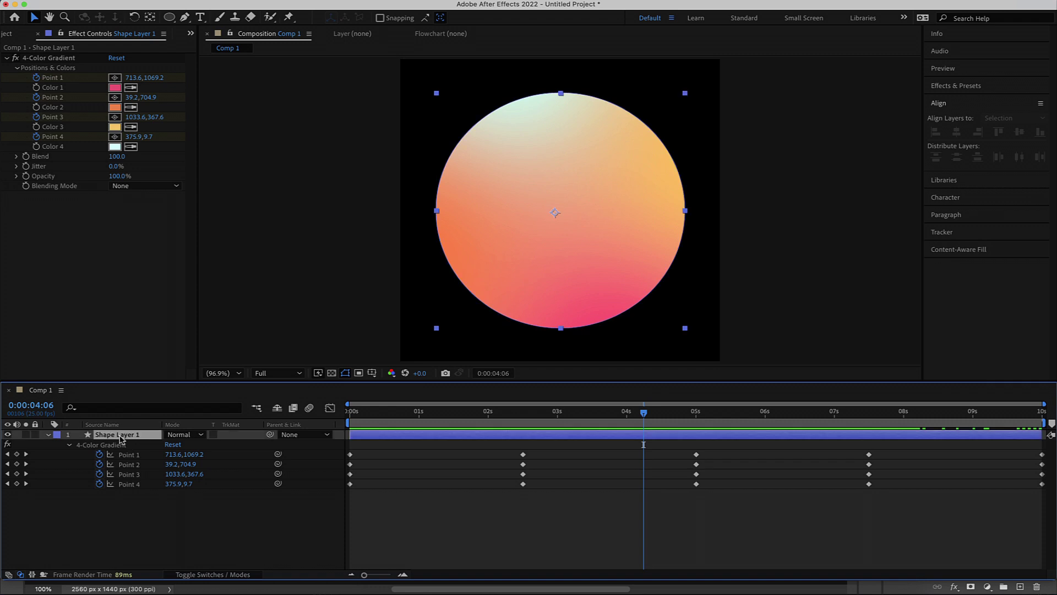
{"action": "right_click", "coordinate": [138, 437]}
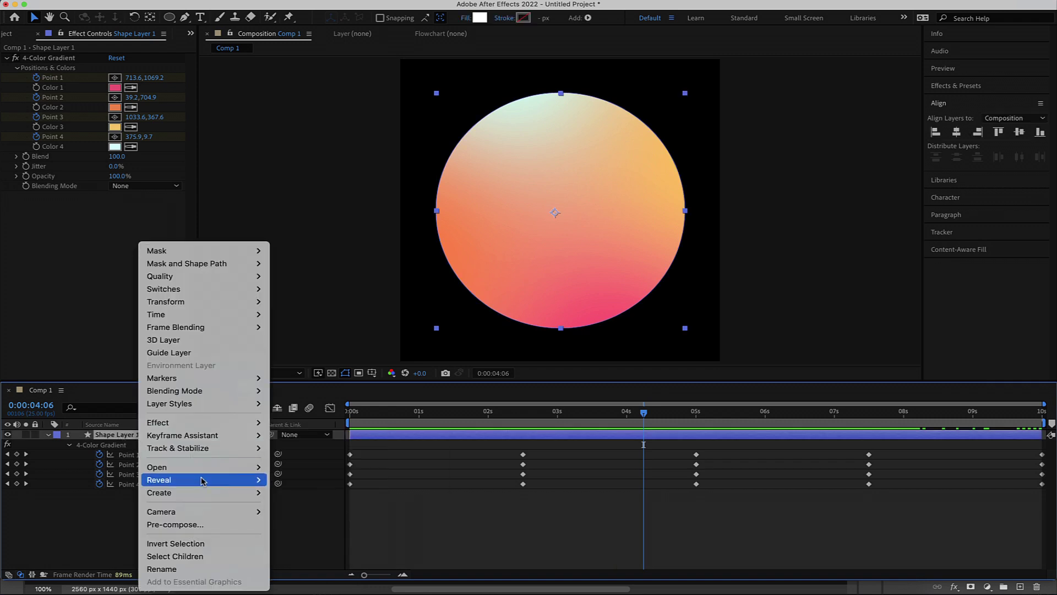
{"action": "left_click", "coordinate": [205, 525]}
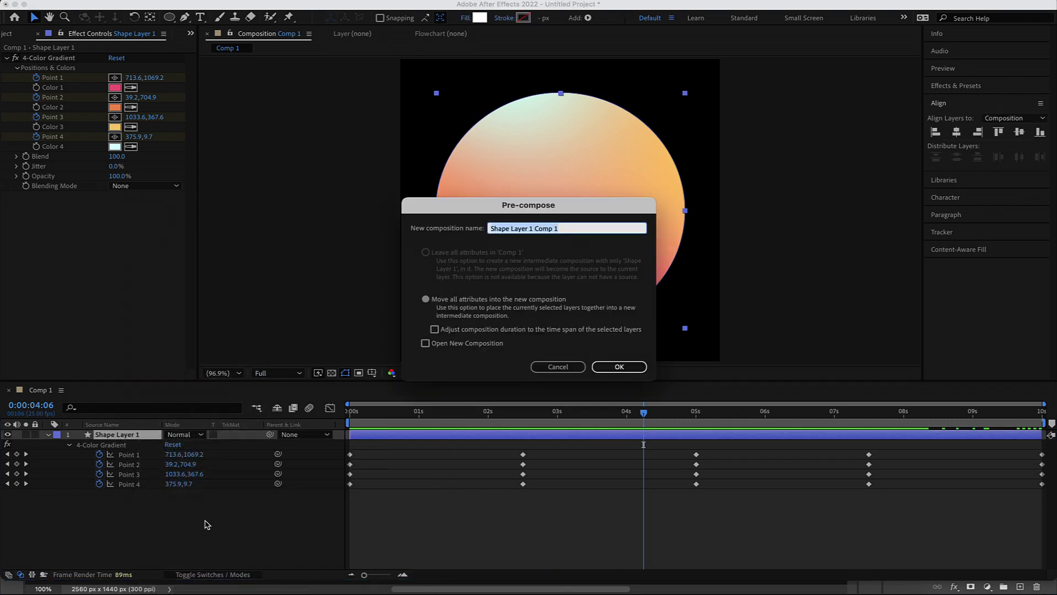
{"action": "type", "text": "SHAPE"}
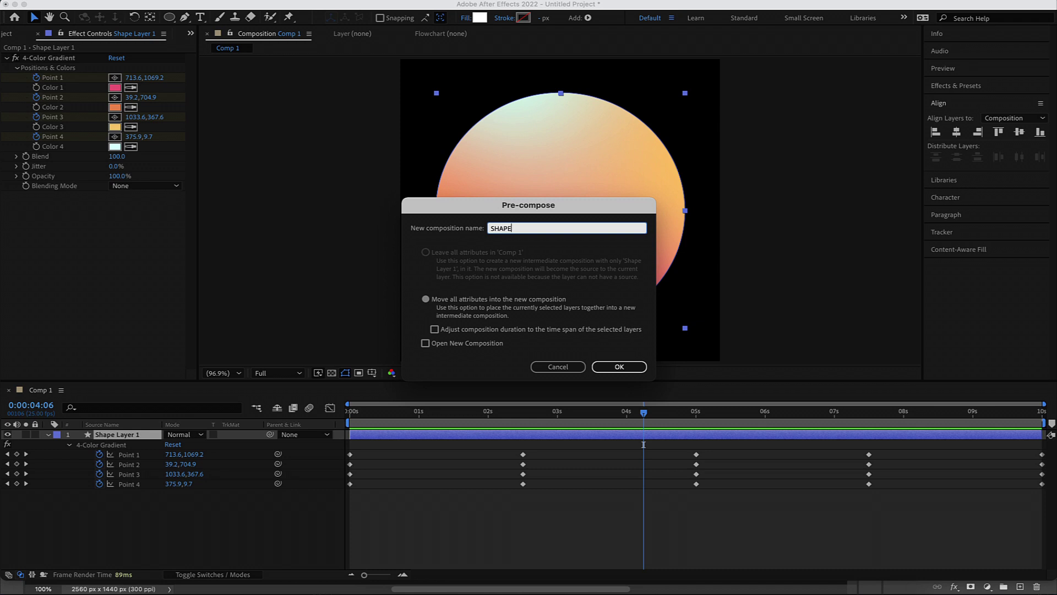
{"action": "key", "text": "Return"}
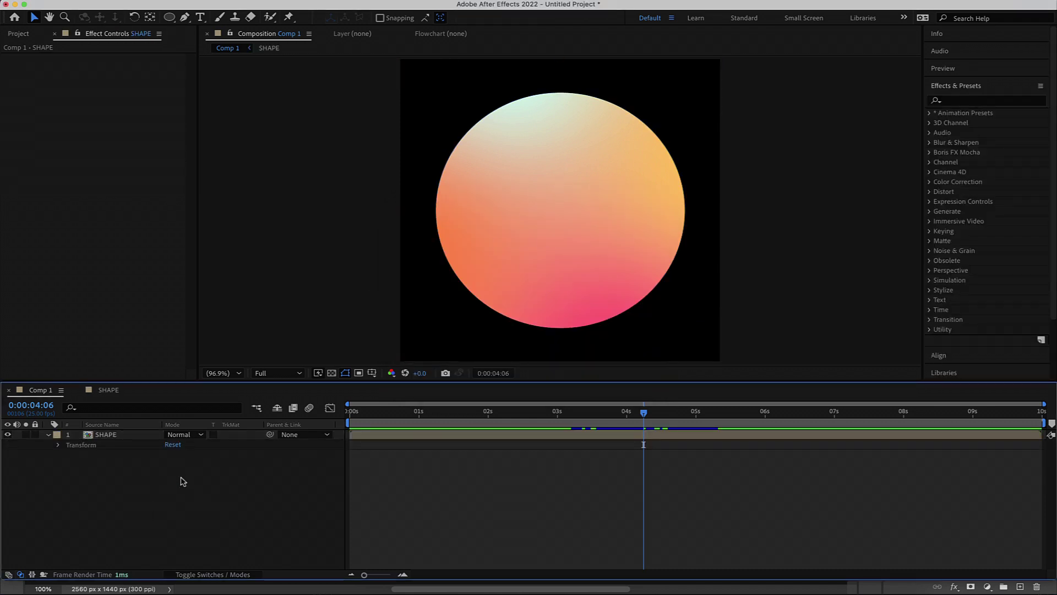
{"action": "double_click", "coordinate": [134, 435]}
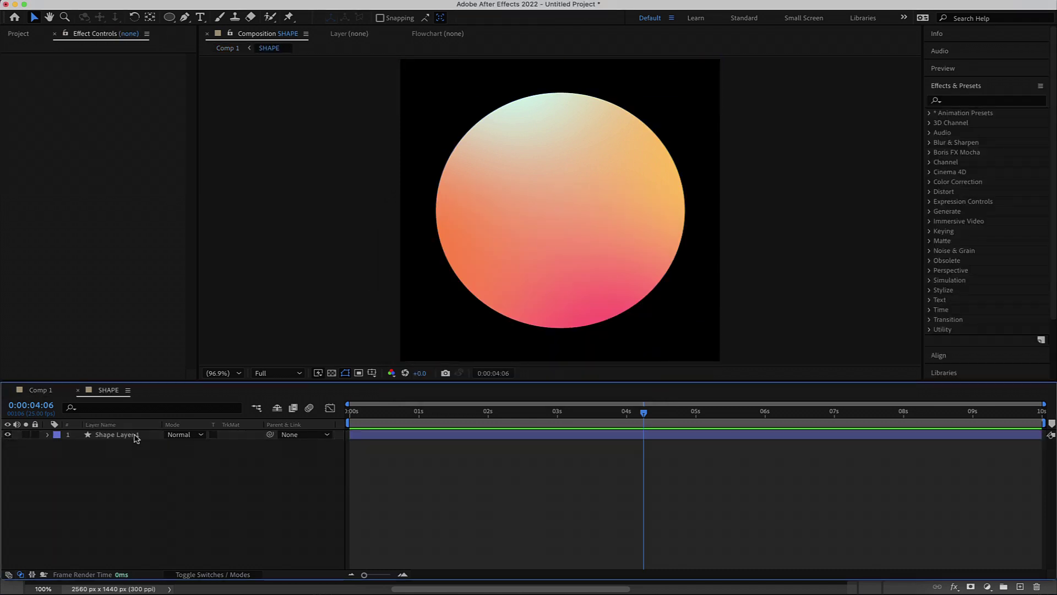
{"action": "left_click", "coordinate": [41, 390]}
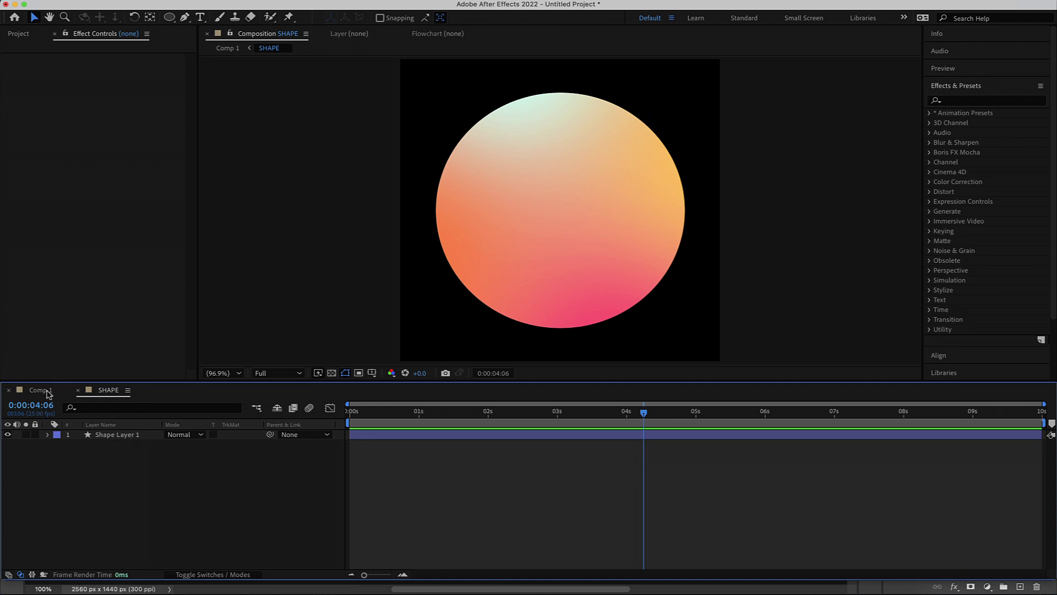
Step: Add a Bevel and Emboss layer style to the SHAPE layer in Comp 1 with a size of 30
{"action": "right_click", "coordinate": [141, 439]}
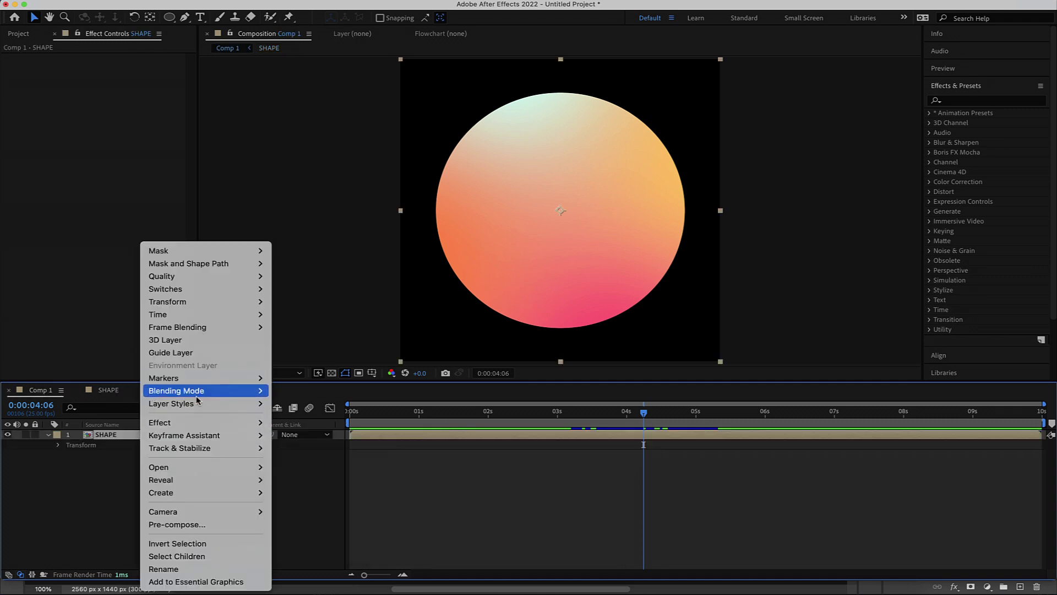
{"action": "mouse_move", "coordinate": [197, 407]}
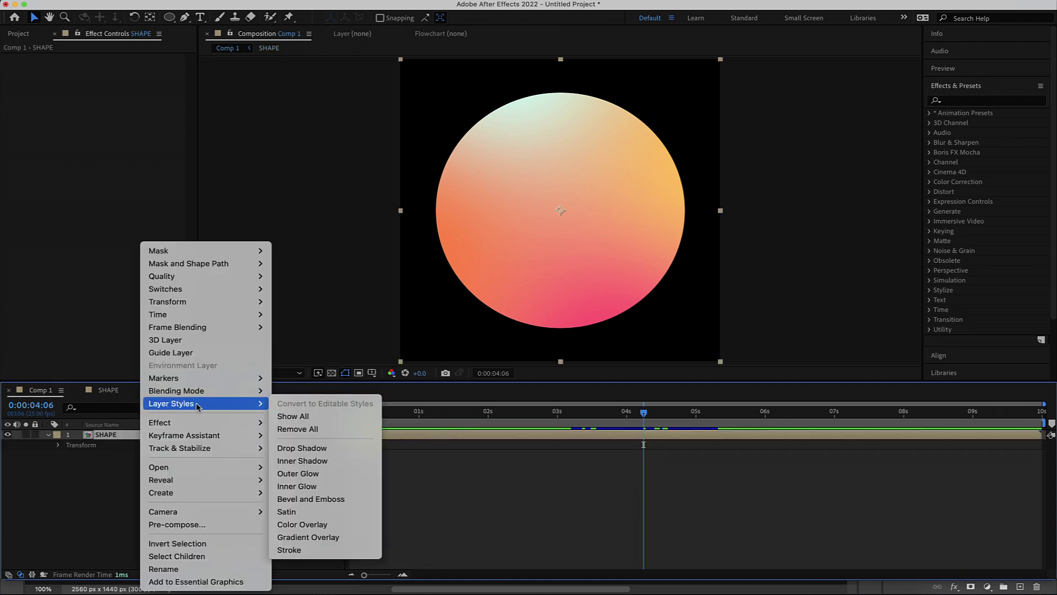
{"action": "left_click", "coordinate": [329, 499]}
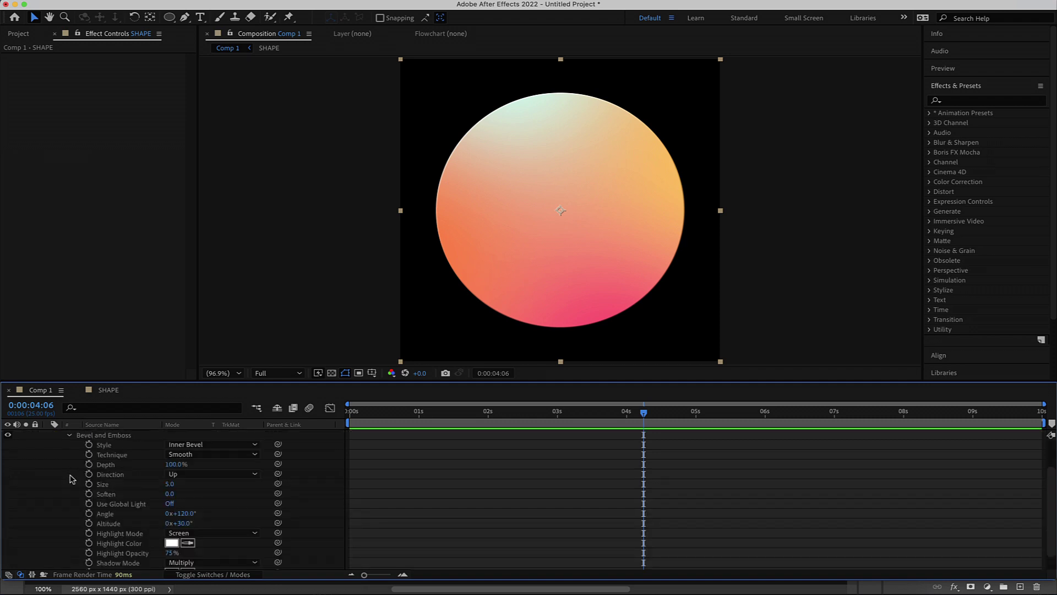
{"action": "left_click", "coordinate": [171, 484]}
{"action": "key", "text": "Return"}
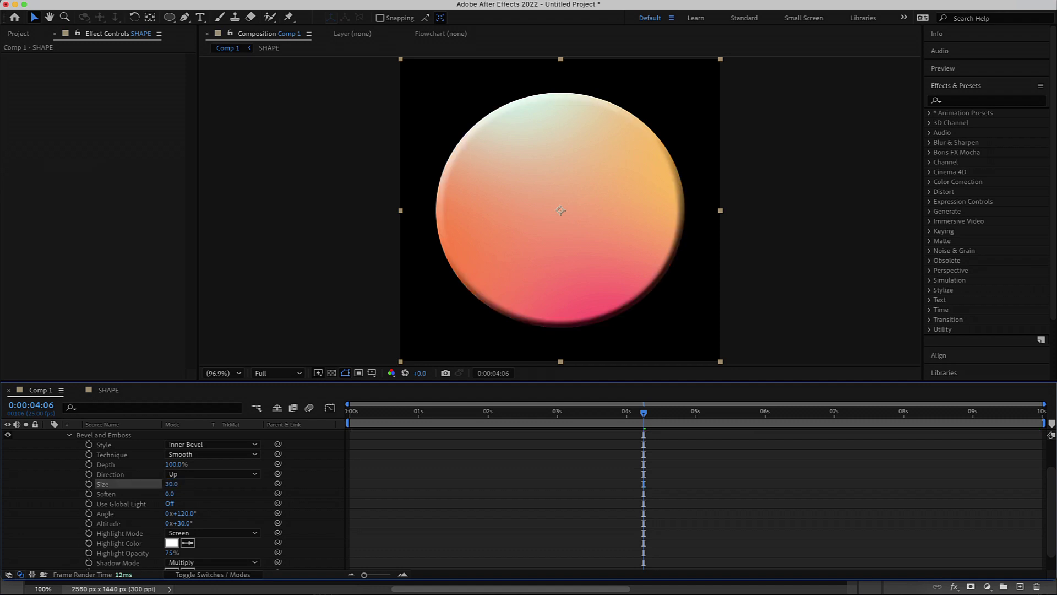
Step: Set the bevel's Soften to 16, its highlight colour to pink and its shadow colour to orange
{"action": "left_click", "coordinate": [171, 494]}
{"action": "key", "text": "Return"}
{"action": "scroll", "coordinate": [261, 499], "scroll_direction": "down", "scroll_amount": 1}
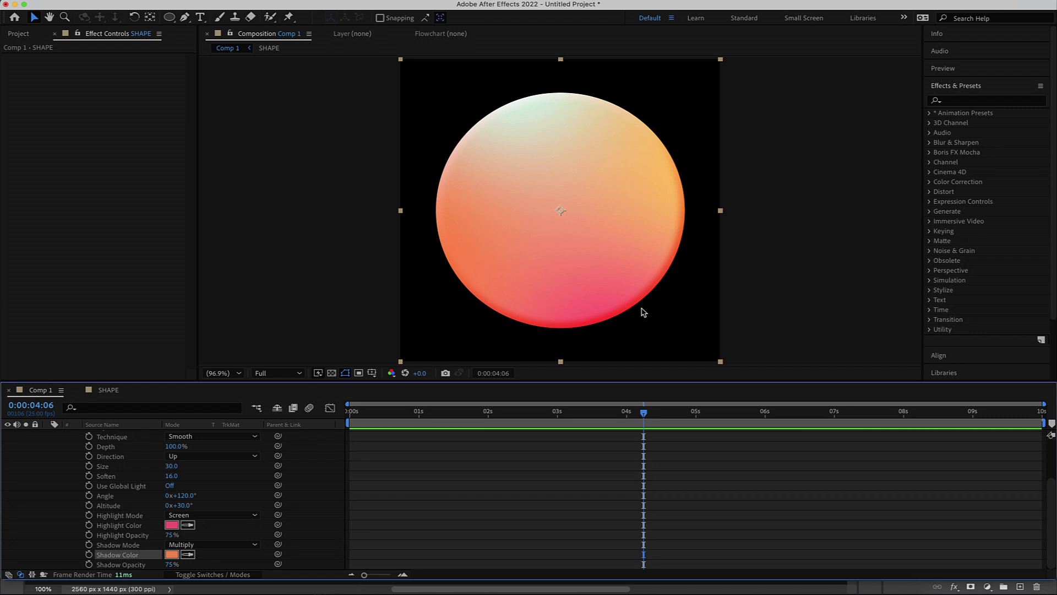
{"action": "scroll", "coordinate": [307, 485], "scroll_direction": "up", "scroll_amount": 3}
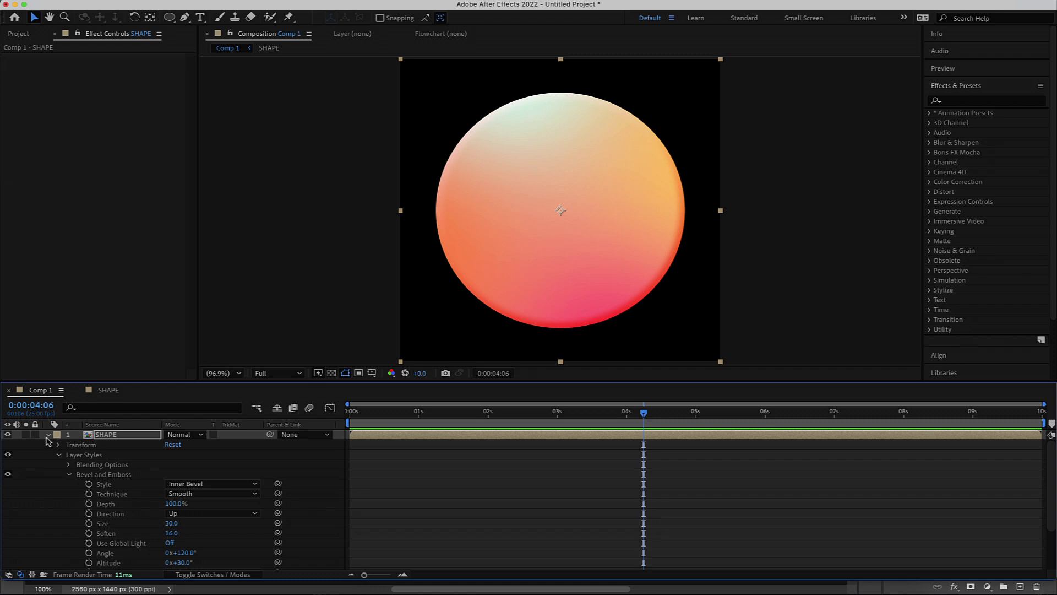
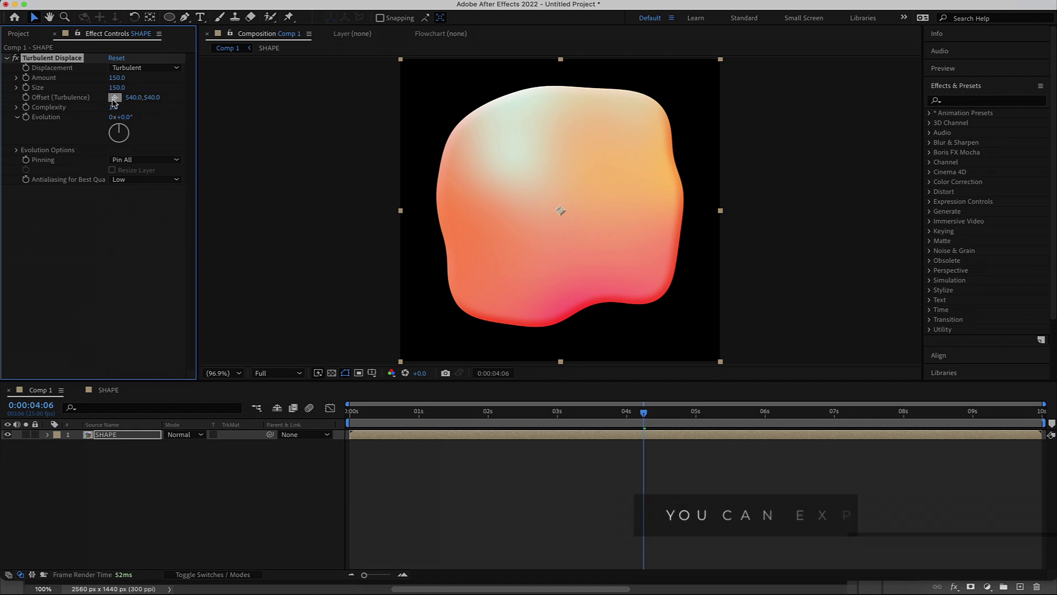
Step: Set the Turbulent Displace complexity to 1.5 and start animating its Evolution with a keyframe at 0:00:00:00
{"action": "left_click", "coordinate": [115, 108]}
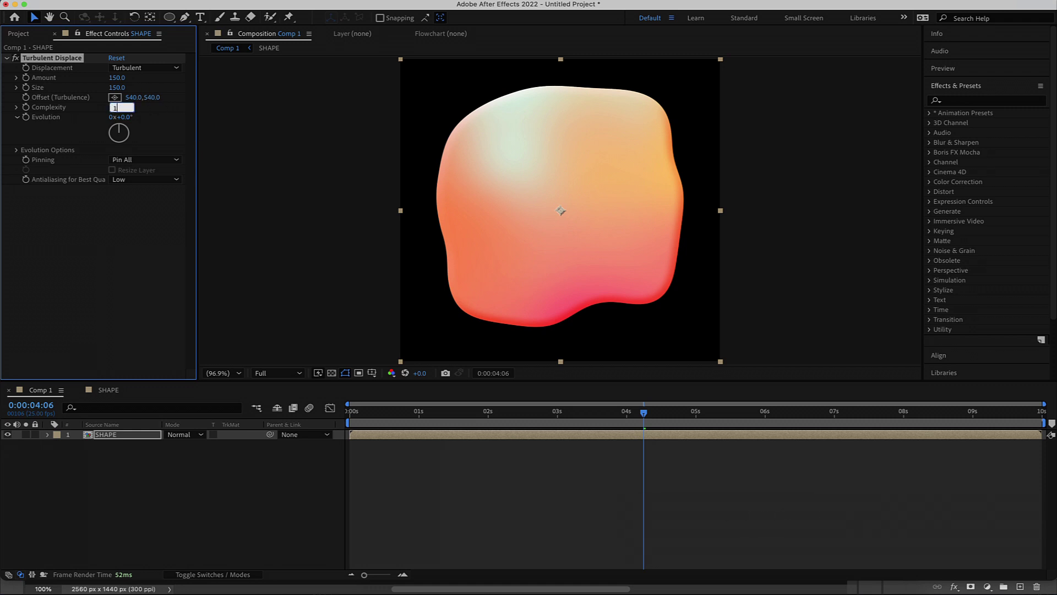
{"action": "key", "text": "Return"}
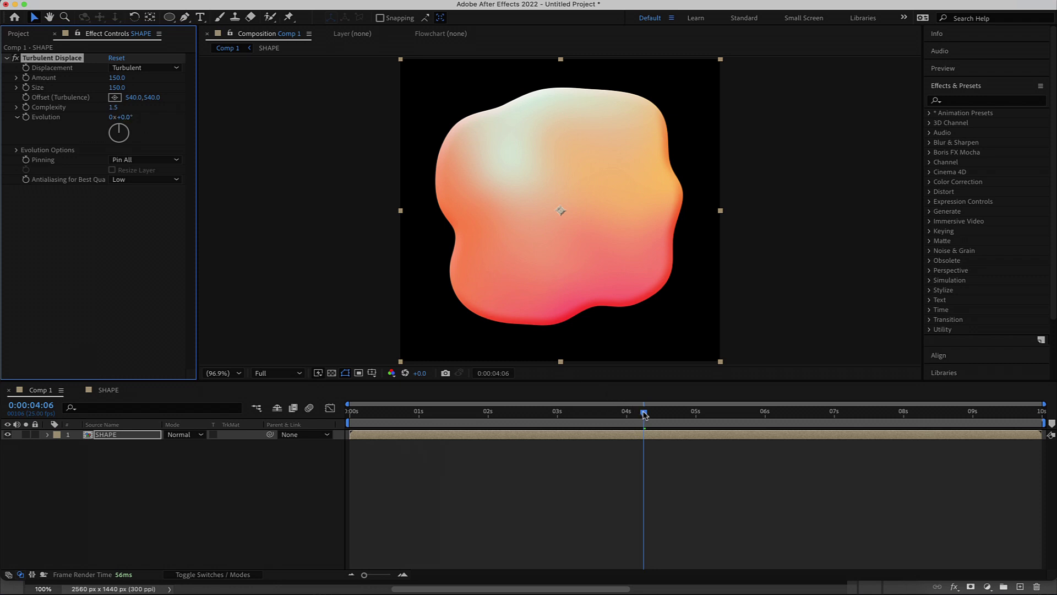
{"action": "left_click_drag", "start_coordinate": [644, 413], "coordinate": [308, 412]}
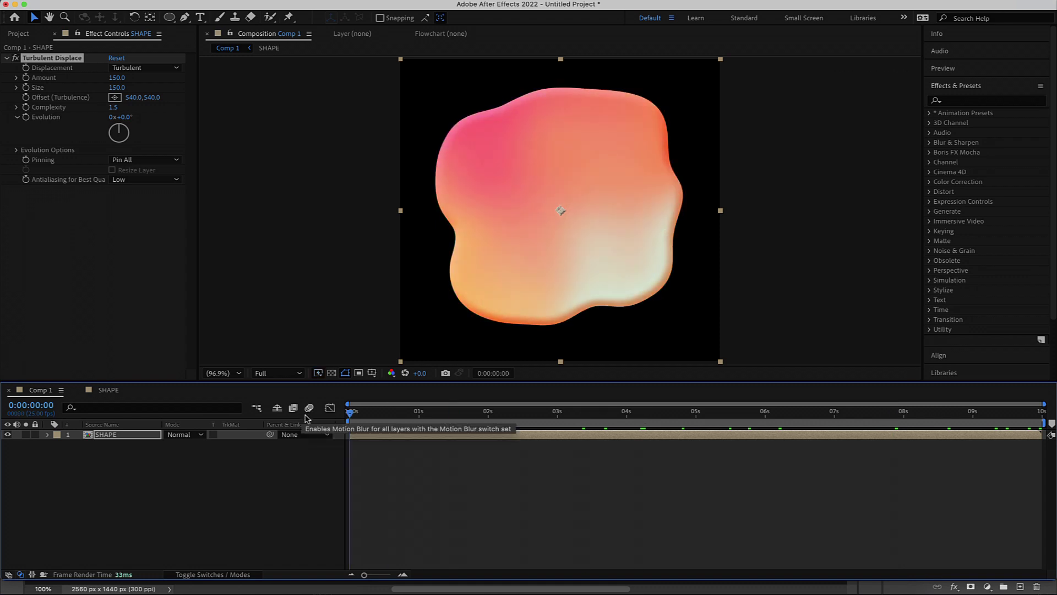
{"action": "left_click", "coordinate": [16, 117]}
{"action": "left_click", "coordinate": [16, 118]}
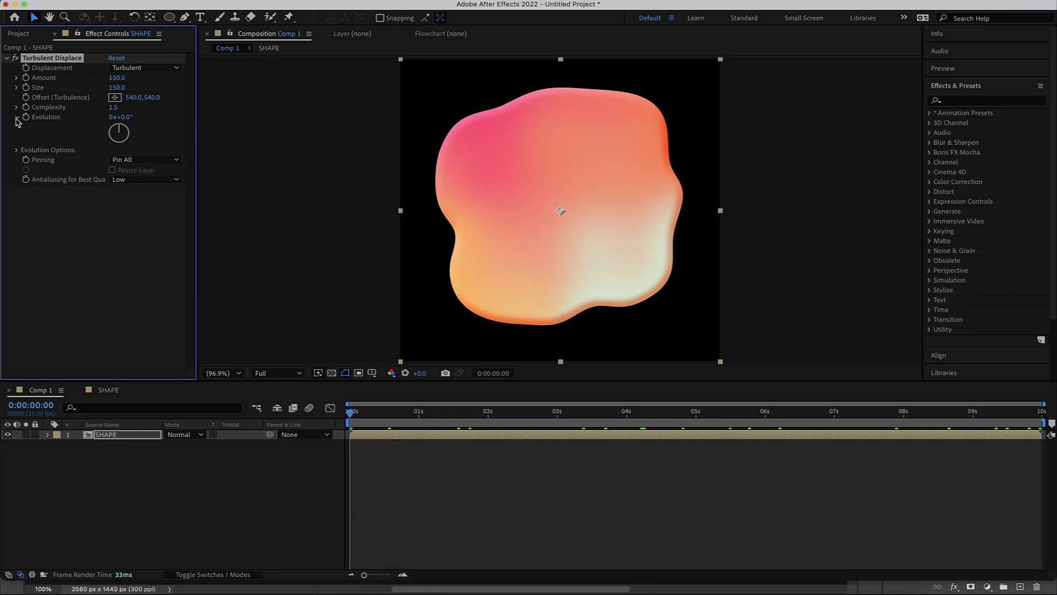
{"action": "left_click", "coordinate": [16, 150]}
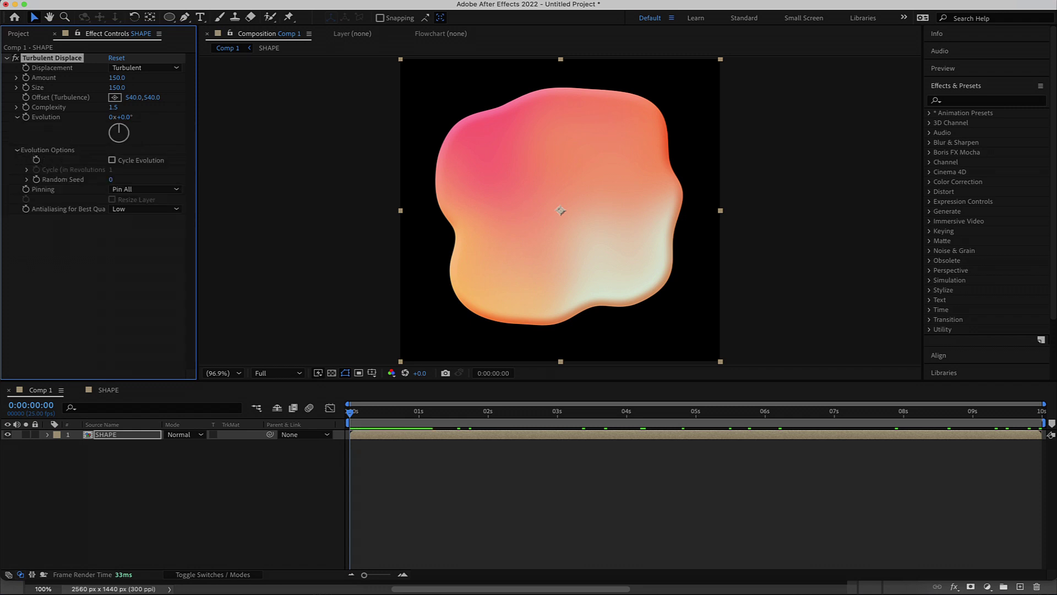
{"action": "left_click", "coordinate": [26, 117]}
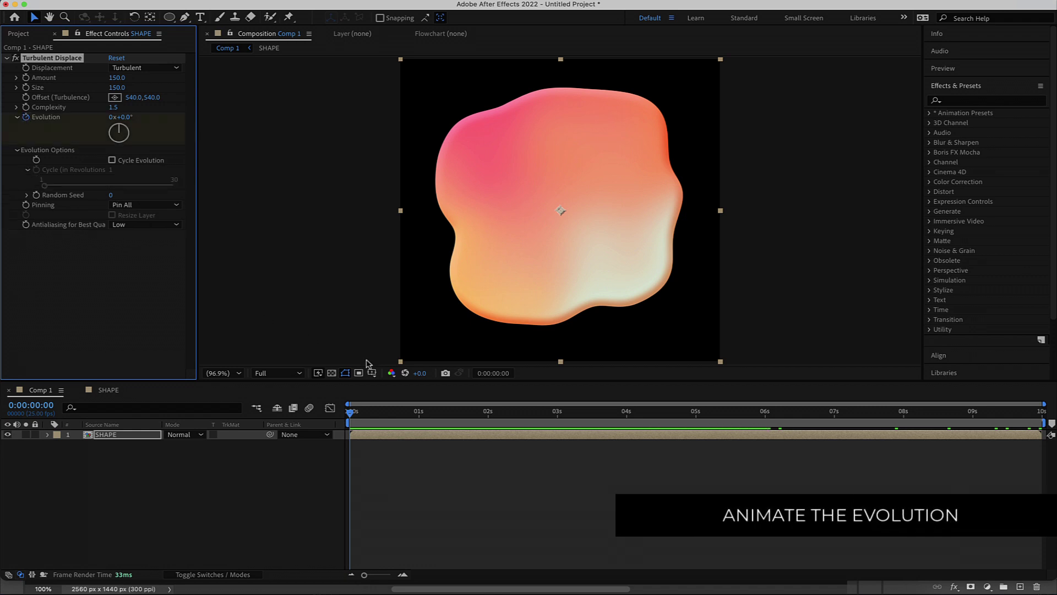
Step: Set the Turbulent Displace Evolution to 1 full revolution at 0:00:09:24
{"action": "left_click_drag", "start_coordinate": [353, 412], "coordinate": [1053, 423]}
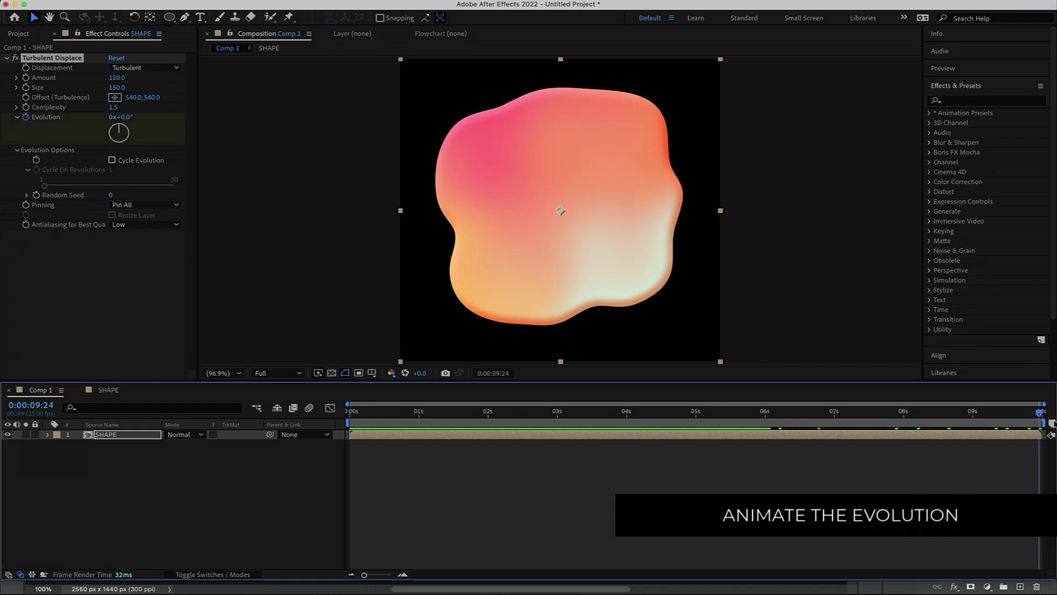
{"action": "left_click", "coordinate": [113, 118]}
{"action": "type", "text": "1"}
{"action": "key", "text": "Return"}
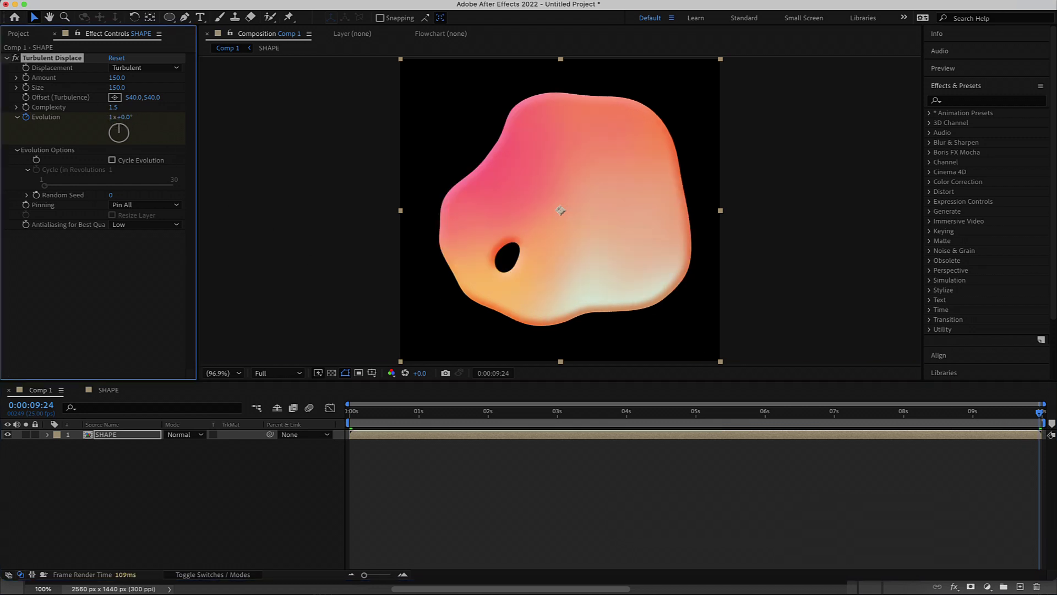
Step: Review the morphing along the timeline and reduce the Turbulent Displace amount to 84 to remove the hole near the end
{"action": "left_click_drag", "start_coordinate": [1042, 417], "coordinate": [497, 422]}
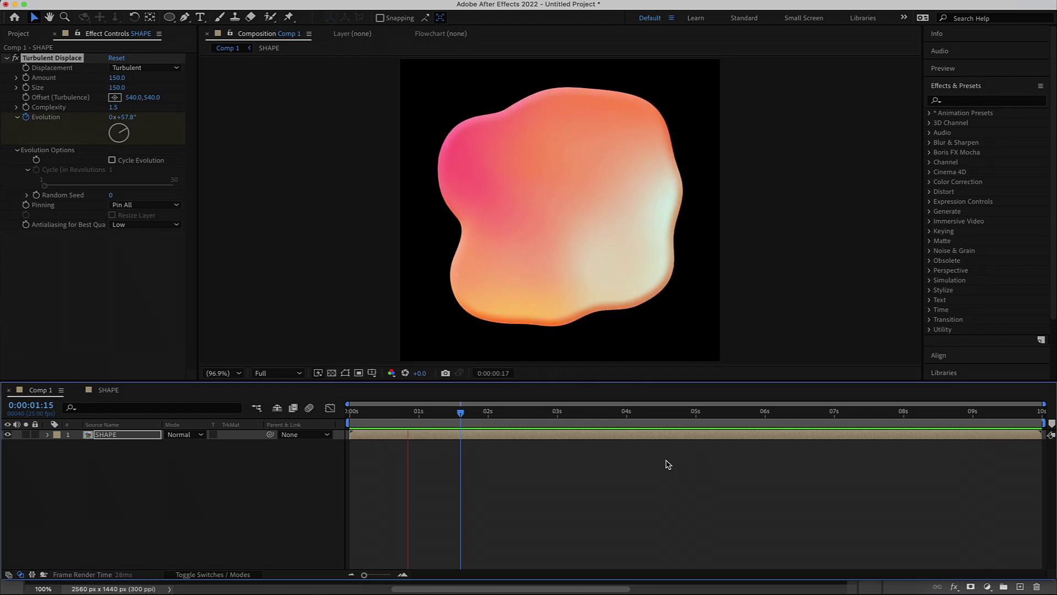
{"action": "left_click_drag", "start_coordinate": [881, 414], "coordinate": [1028, 417]}
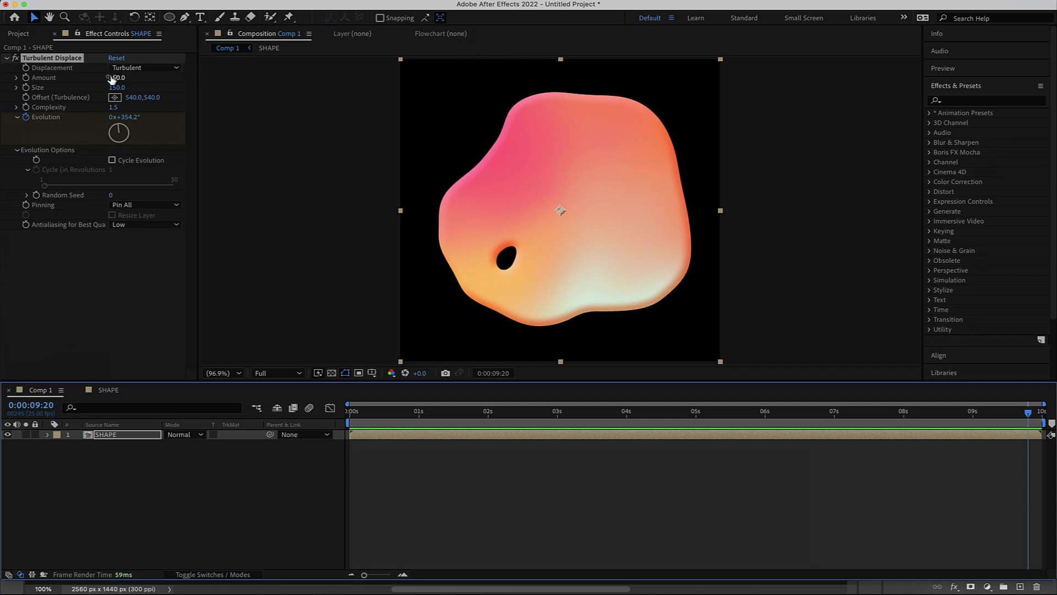
{"action": "left_click_drag", "start_coordinate": [114, 77], "coordinate": [72, 79]}
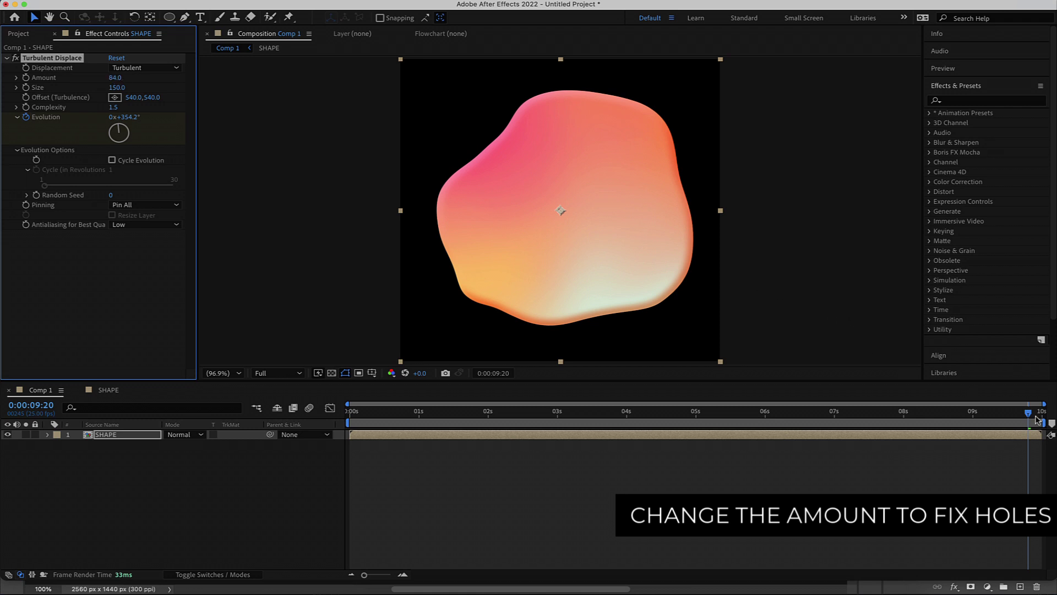
{"action": "left_click_drag", "start_coordinate": [1028, 413], "coordinate": [445, 393]}
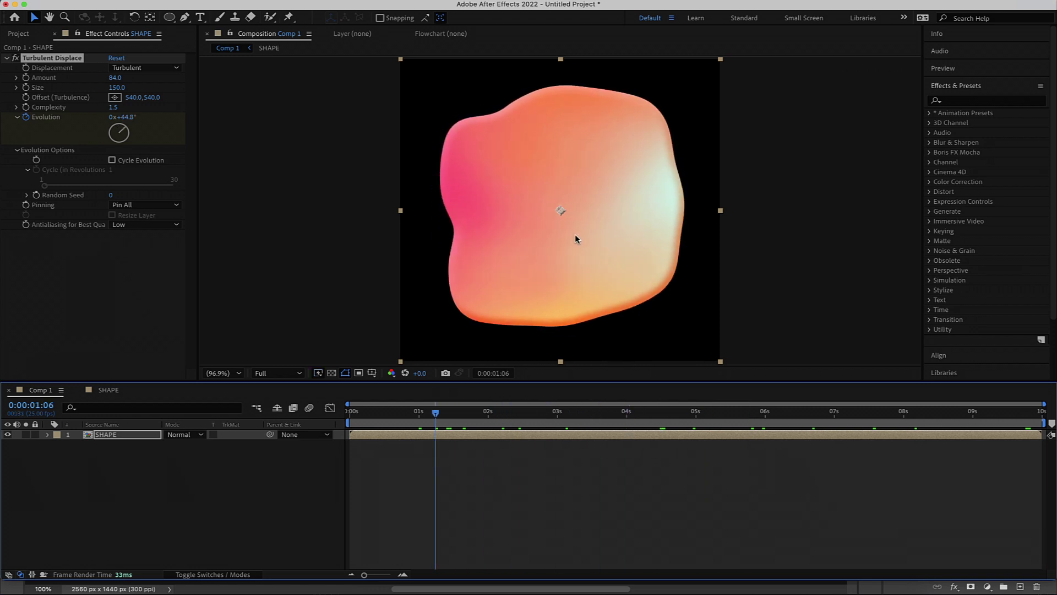
Step: Set the Turbulent Displace random seed to 10 while viewing the first frame
{"action": "key", "text": "Home"}
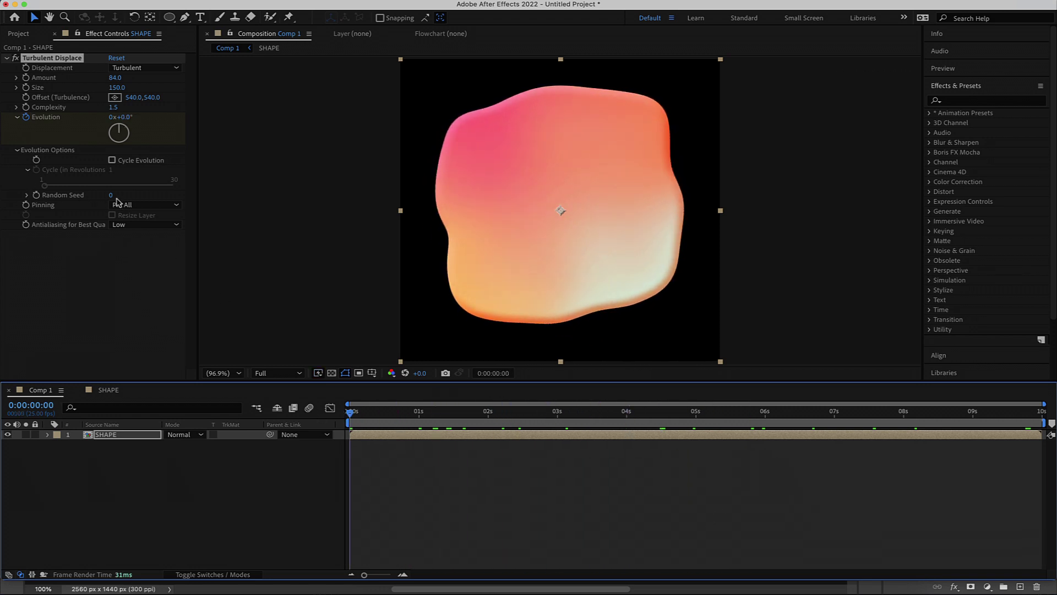
{"action": "left_click_drag", "start_coordinate": [111, 196], "coordinate": [102, 197]}
{"action": "left_click", "coordinate": [114, 195]}
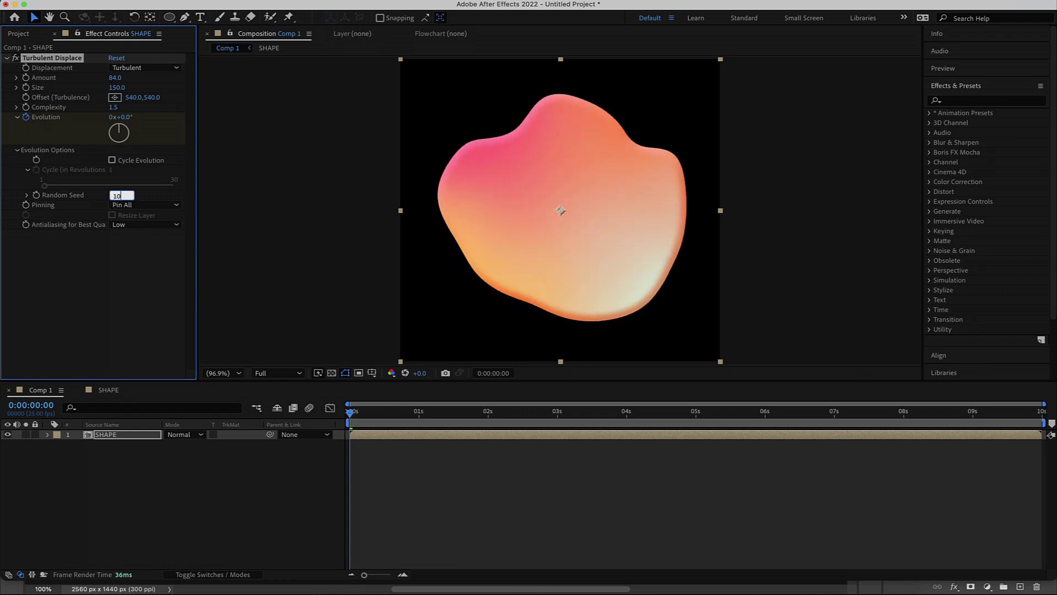
{"action": "key", "text": "Return"}
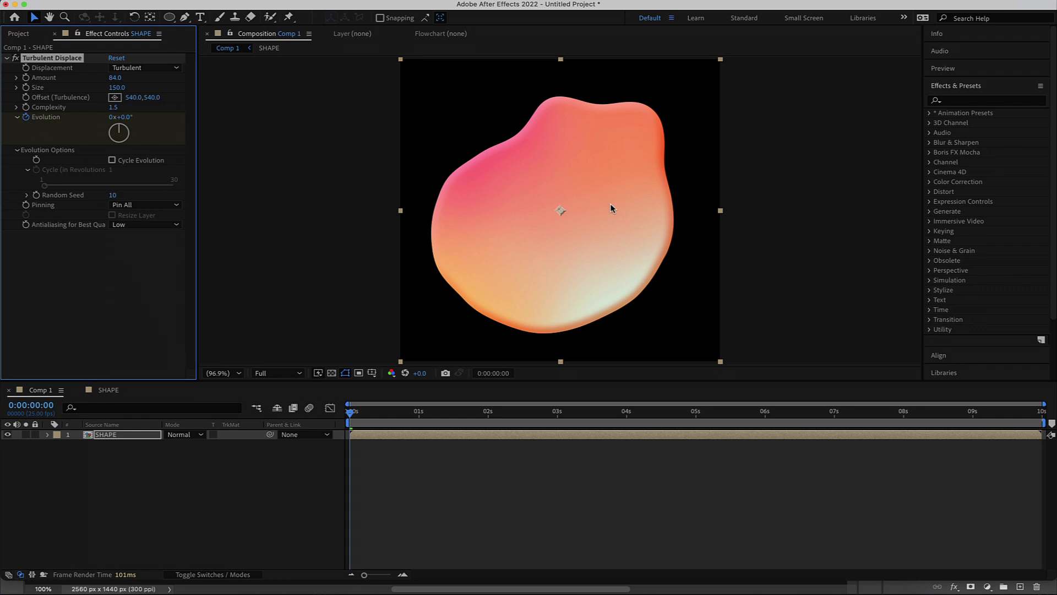
Step: Find the CC Glass effect and apply it to the SHAPE layer
{"action": "left_click", "coordinate": [129, 436]}
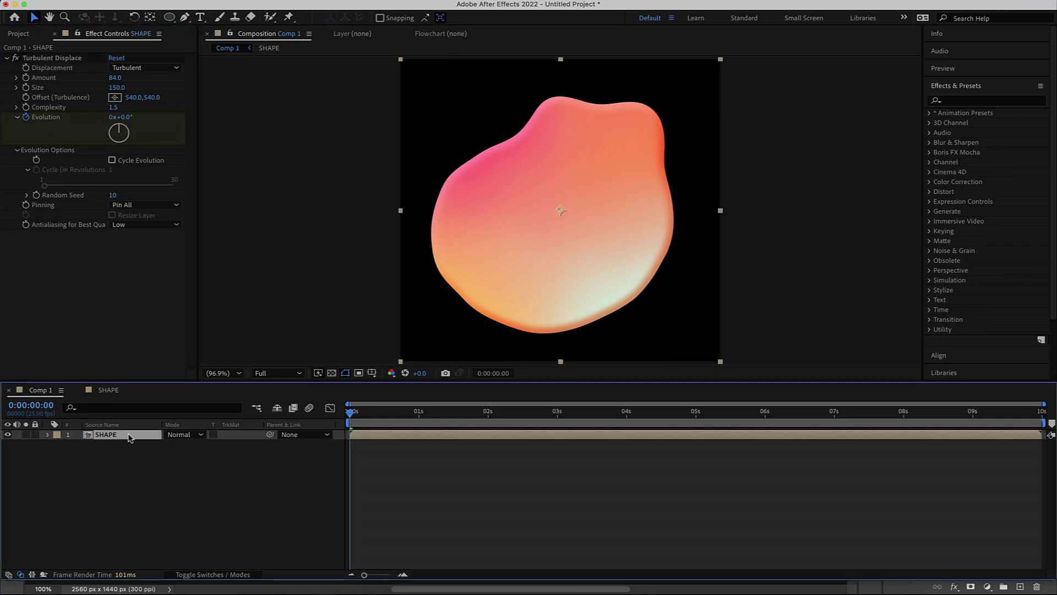
{"action": "key", "text": "ctrl+space"}
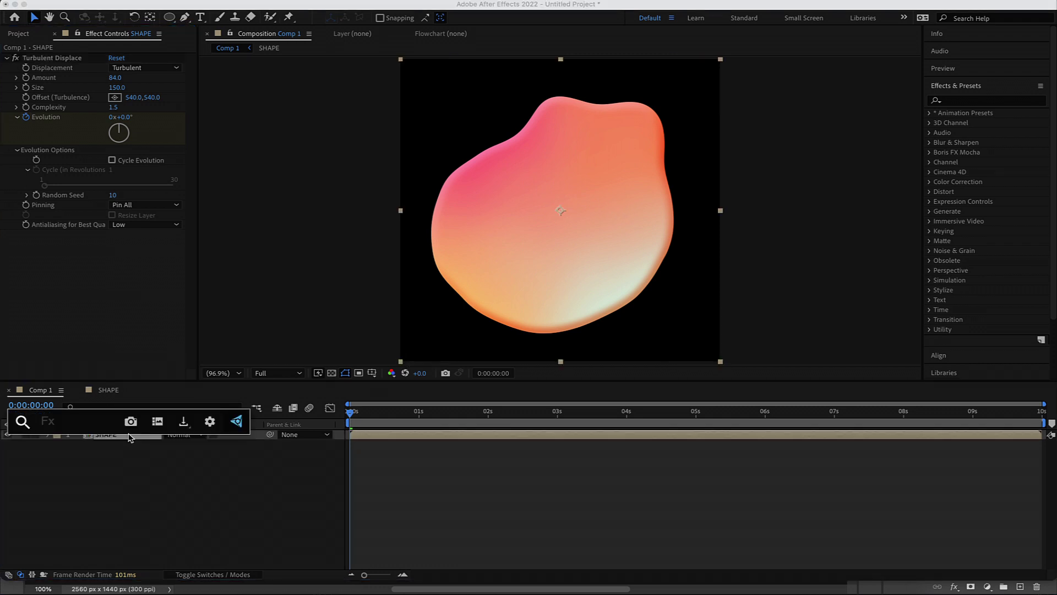
{"action": "type", "text": "cc gl"}
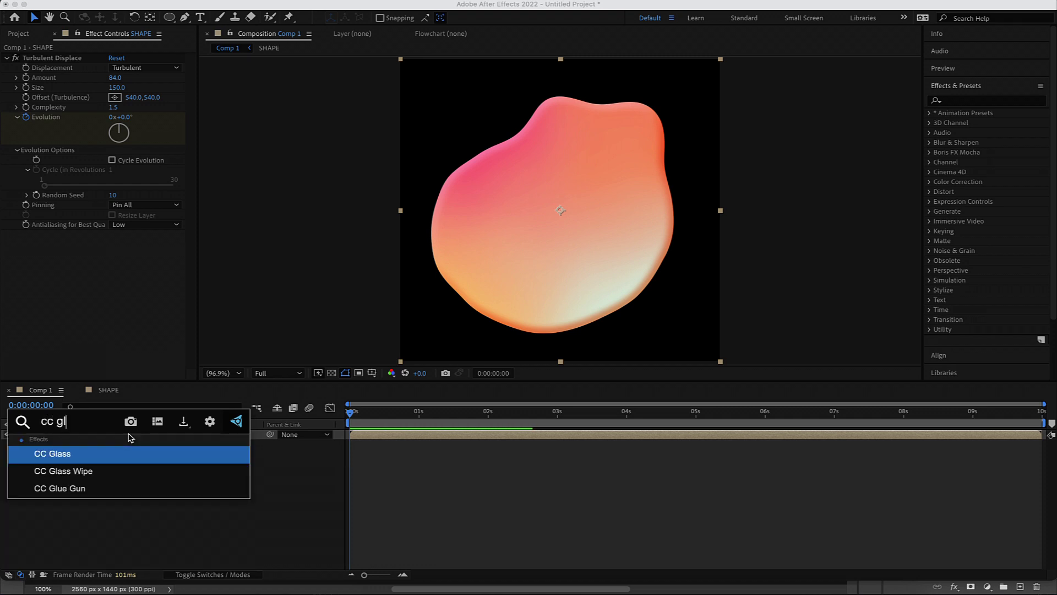
{"action": "left_click", "coordinate": [113, 458]}
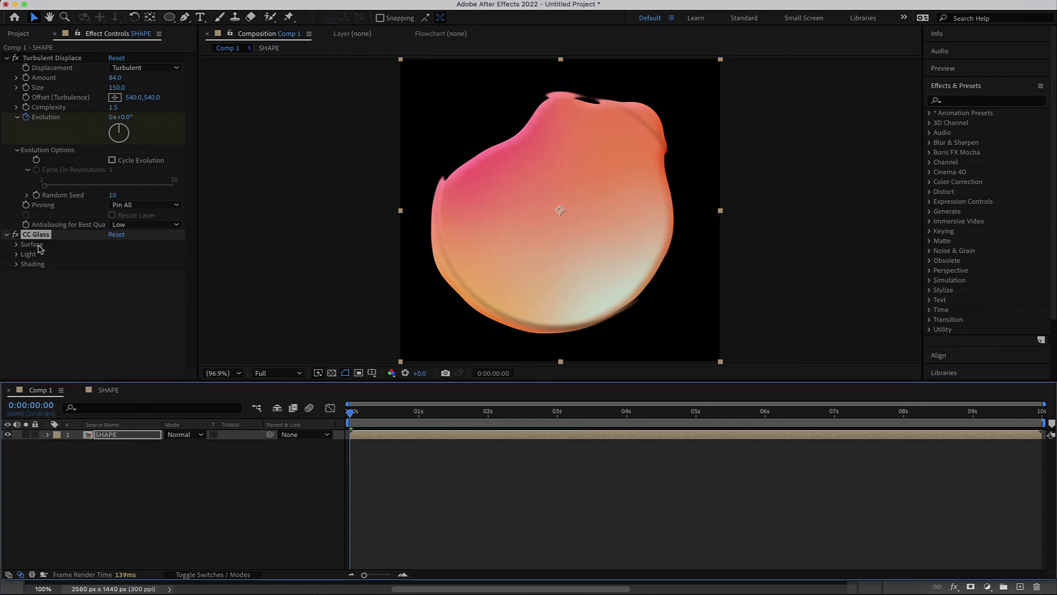
Step: Set the CC Glass surface softness to 80 and scrub through the animation to check the look
{"action": "left_click", "coordinate": [16, 245]}
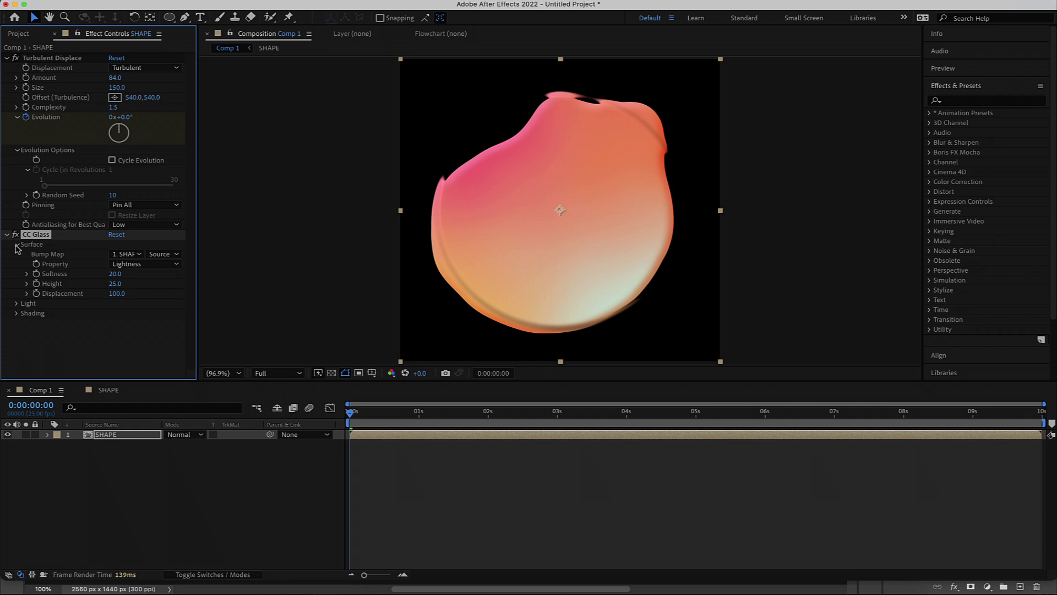
{"action": "left_click", "coordinate": [115, 273]}
{"action": "key", "text": "Return"}
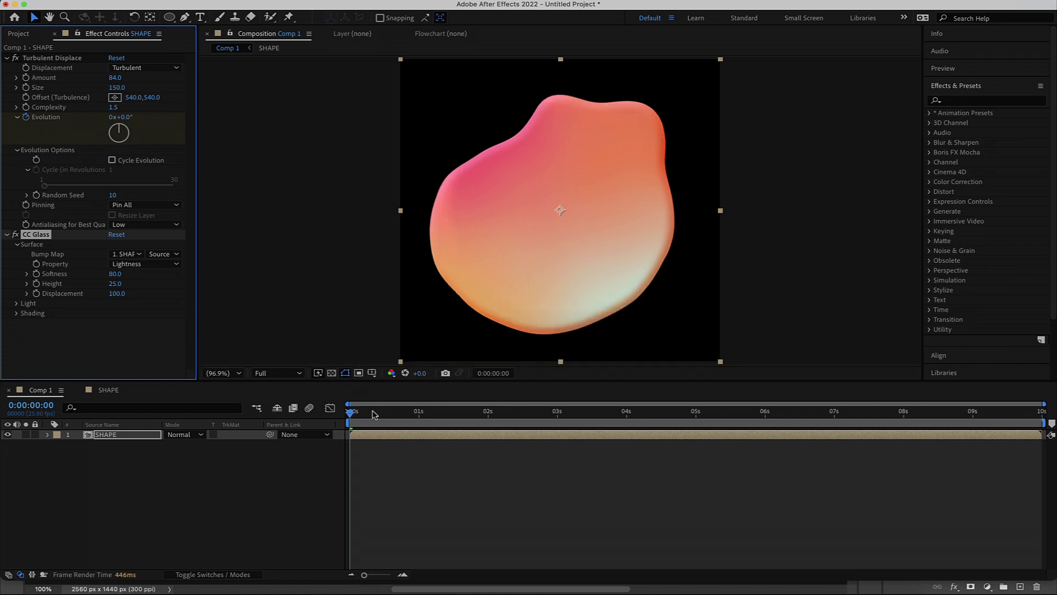
{"action": "left_click", "coordinate": [354, 416]}
{"action": "left_click_drag", "start_coordinate": [354, 415], "coordinate": [808, 409]}
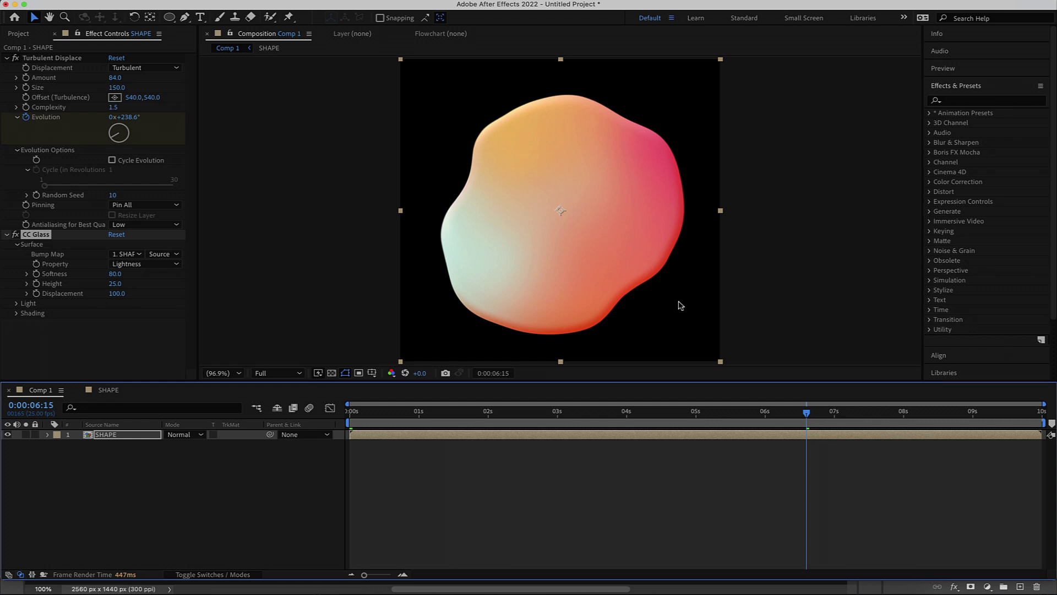
{"action": "left_click_drag", "start_coordinate": [807, 413], "coordinate": [502, 414]}
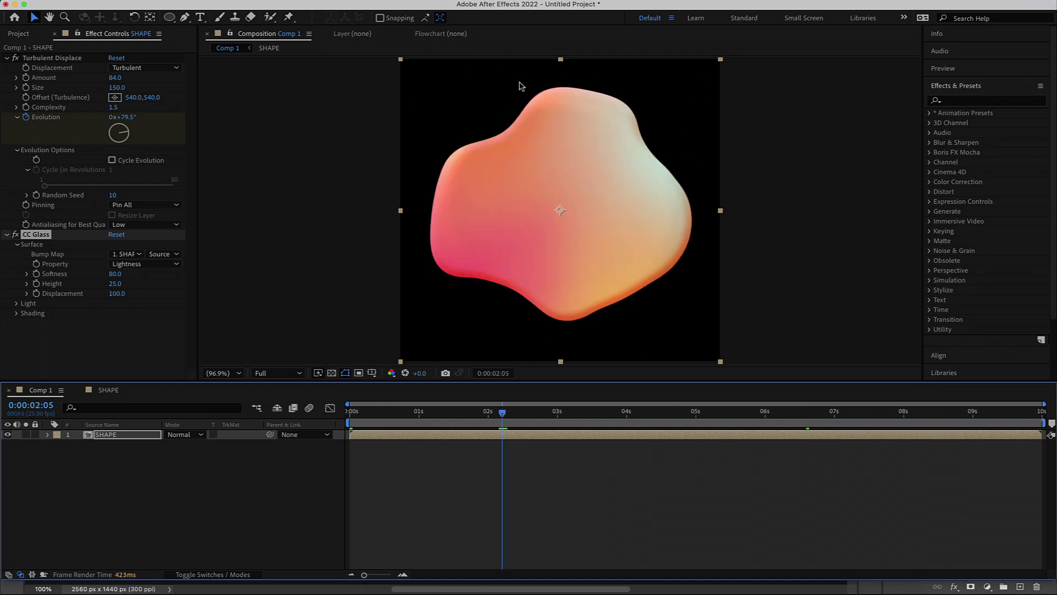
Step: Create a new 1920 x 1080 px composition at 25 fps with a duration of 10 seconds
{"action": "left_click", "coordinate": [19, 34]}
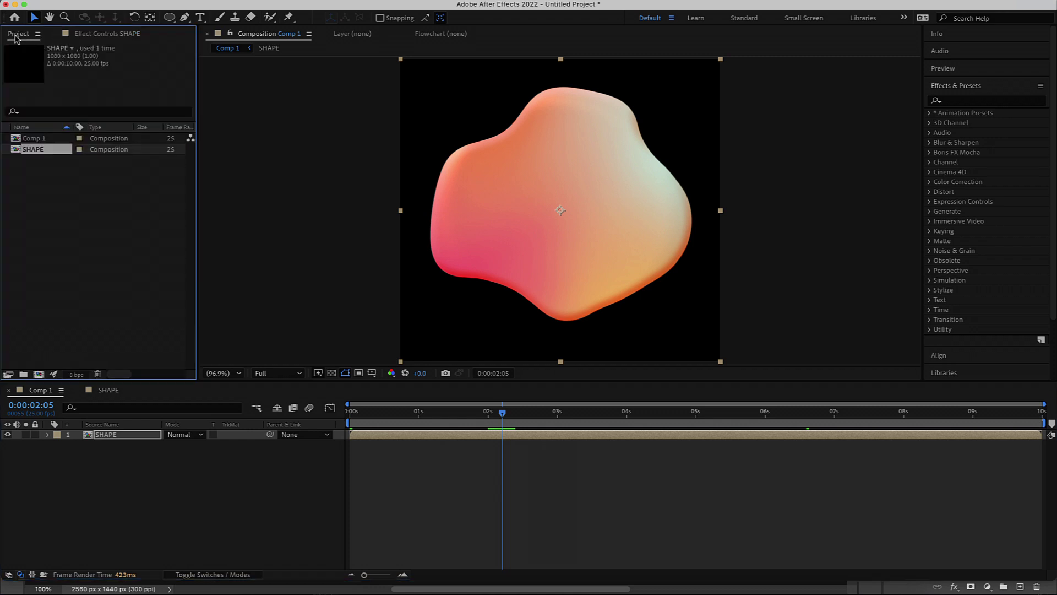
{"action": "right_click", "coordinate": [59, 206]}
{"action": "left_click", "coordinate": [82, 212]}
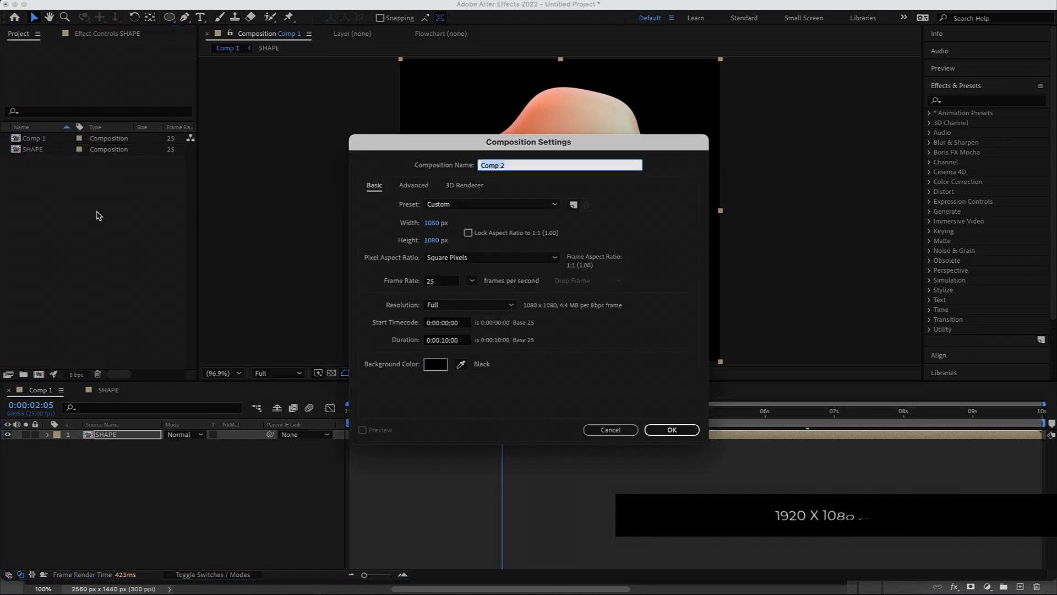
{"action": "left_click", "coordinate": [432, 223]}
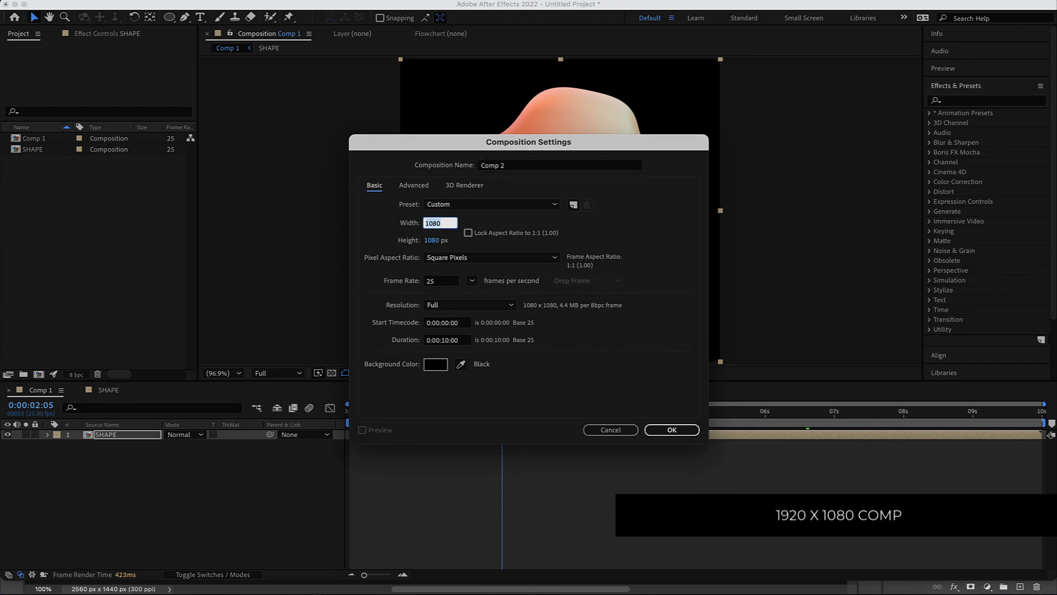
{"action": "type", "text": "1920"}
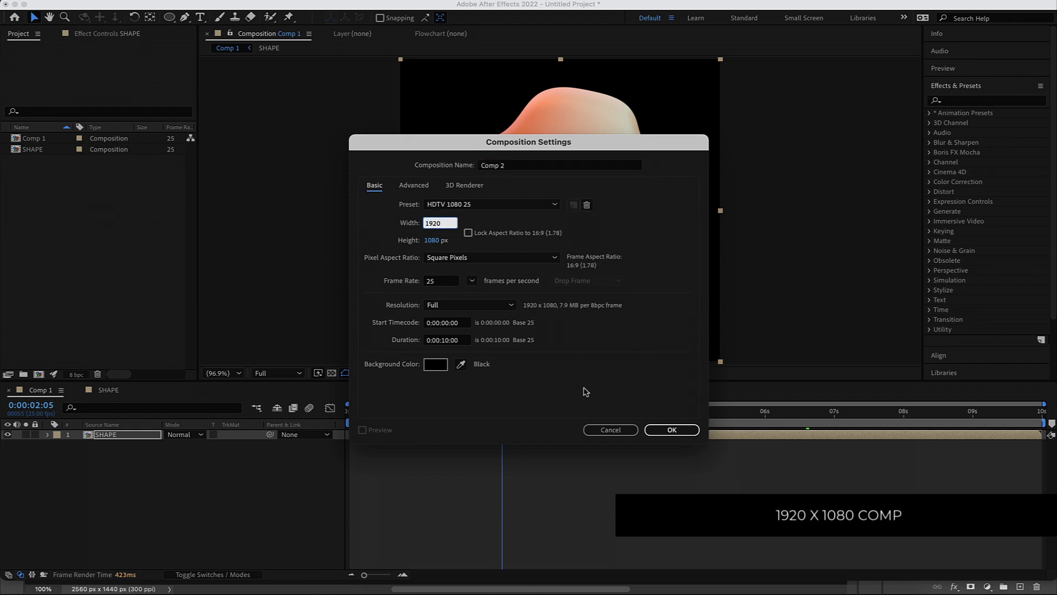
{"action": "left_click", "coordinate": [669, 430]}
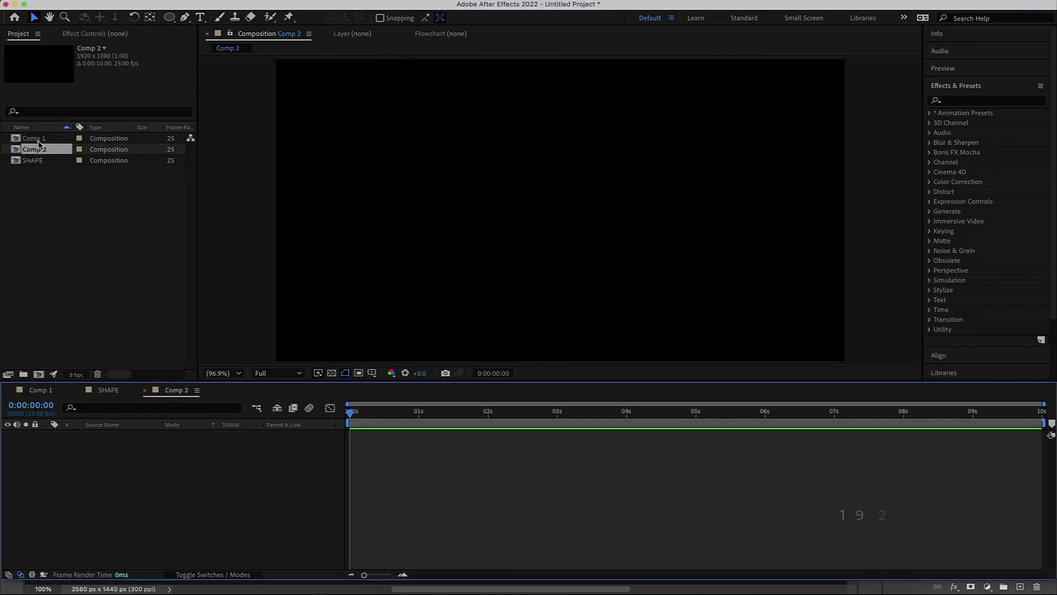
Step: Place Comp 1 in the Comp 2 timeline and move the blob to the right-hand side of the frame
{"action": "left_click_drag", "start_coordinate": [39, 140], "coordinate": [127, 459]}
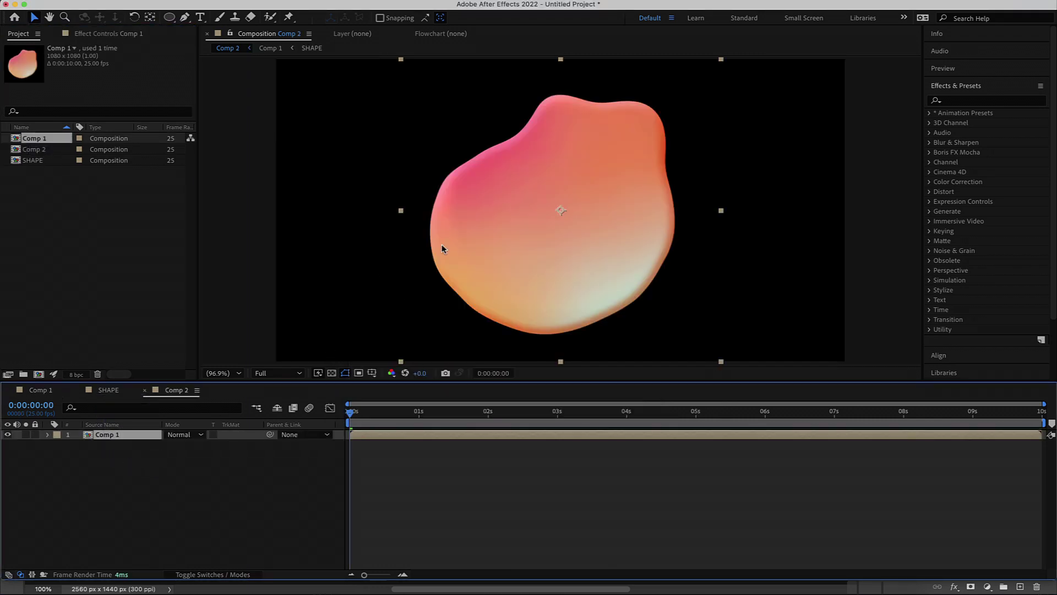
{"action": "left_click_drag", "start_coordinate": [485, 213], "coordinate": [607, 204]}
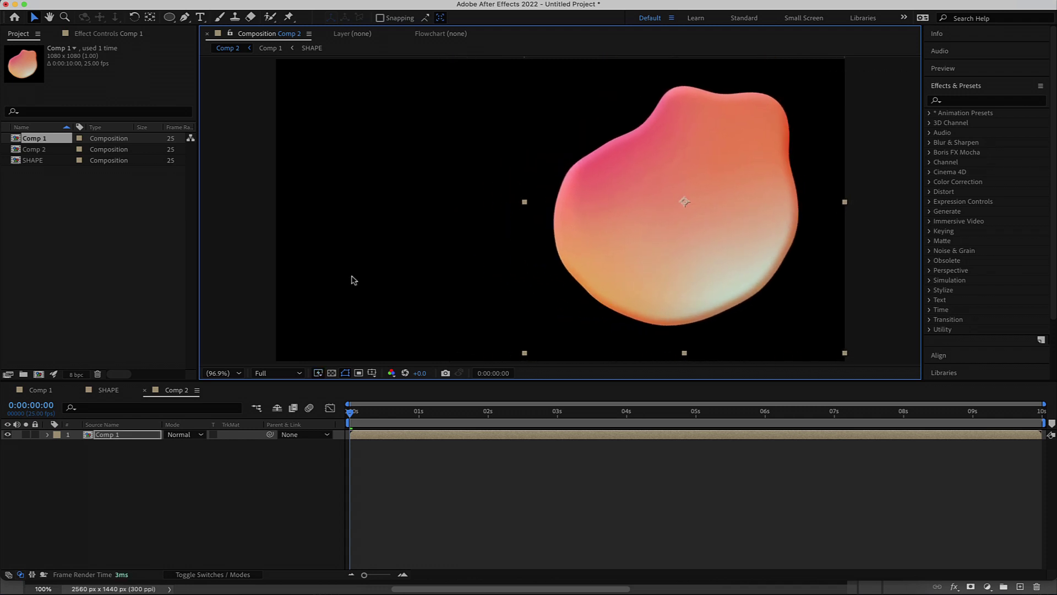
Step: Create a 1920 x 1080 px solid named BG and place it beneath the Comp 1 layer
{"action": "right_click", "coordinate": [157, 474]}
{"action": "mouse_move", "coordinate": [206, 444]}
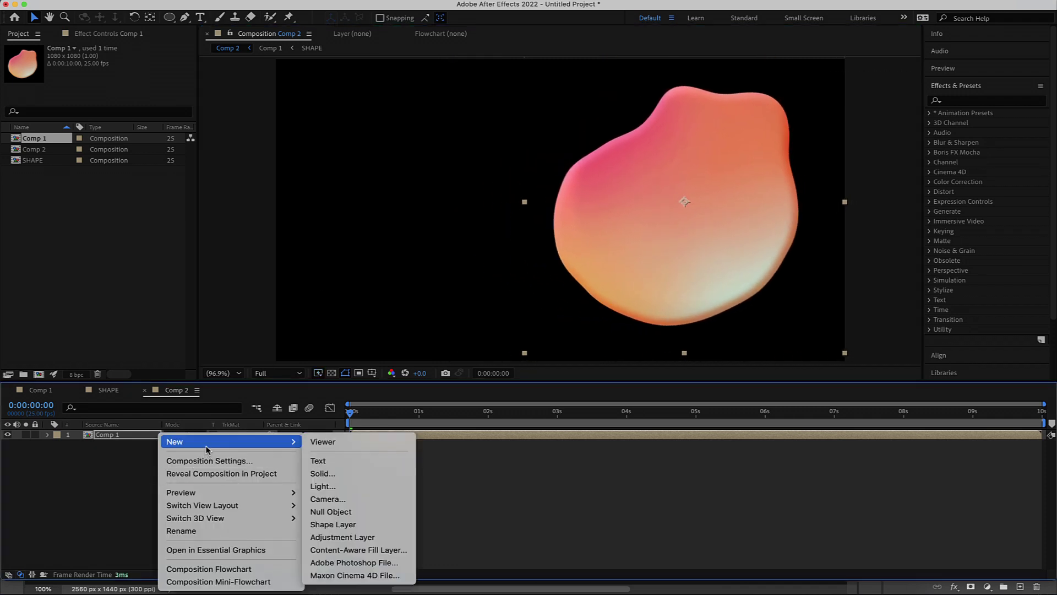
{"action": "left_click", "coordinate": [356, 473]}
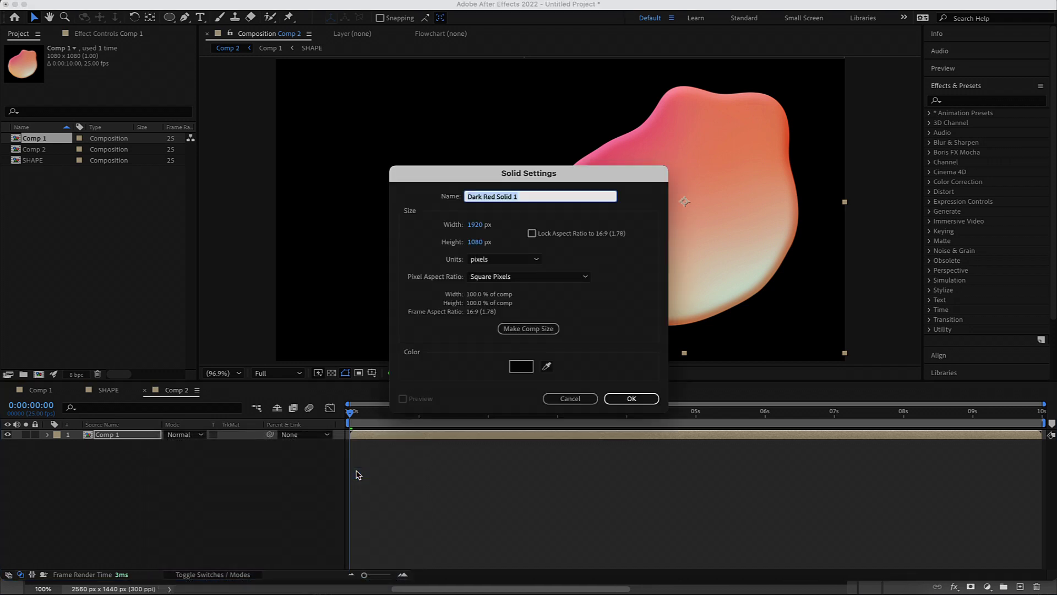
{"action": "type", "text": "BG"}
{"action": "key", "text": "Return"}
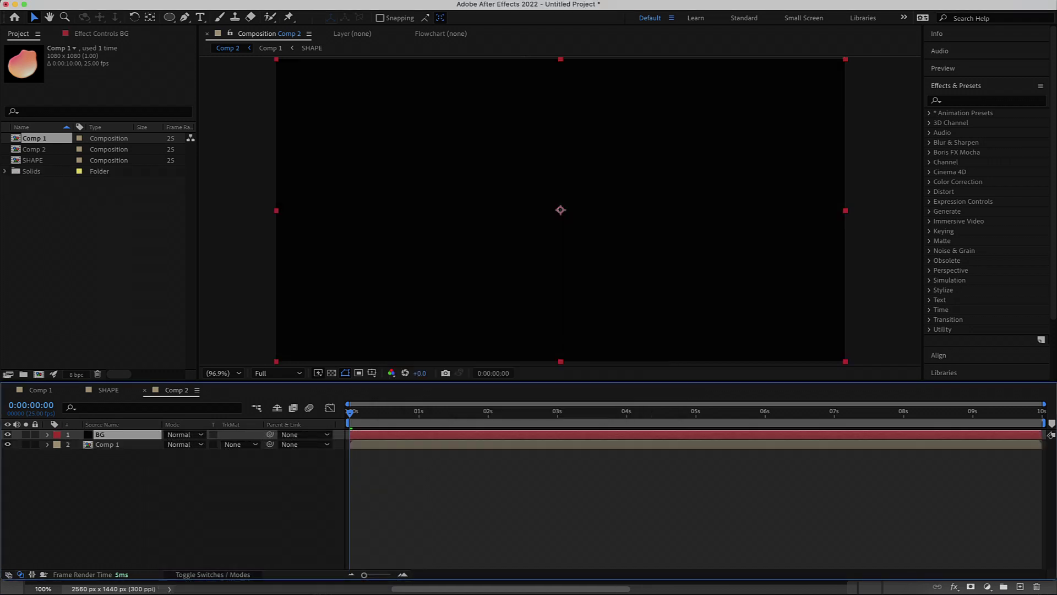
{"action": "left_click_drag", "start_coordinate": [116, 436], "coordinate": [122, 454]}
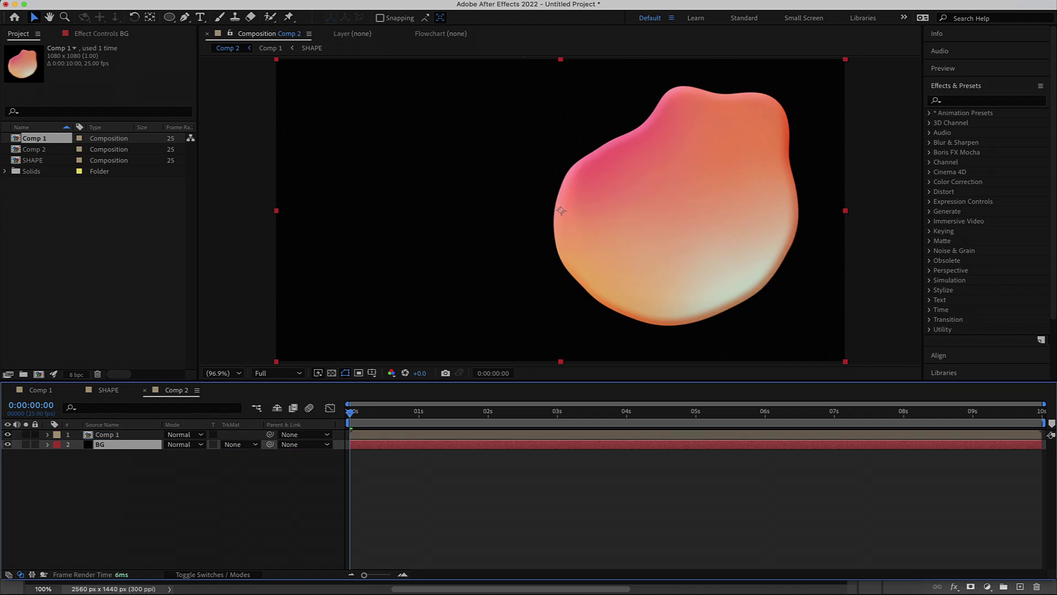
Step: Find the Gradient Ramp effect, apply it to the BG layer and show its effect settings
{"action": "key", "text": "ctrl+space"}
{"action": "type", "text": "gr"}
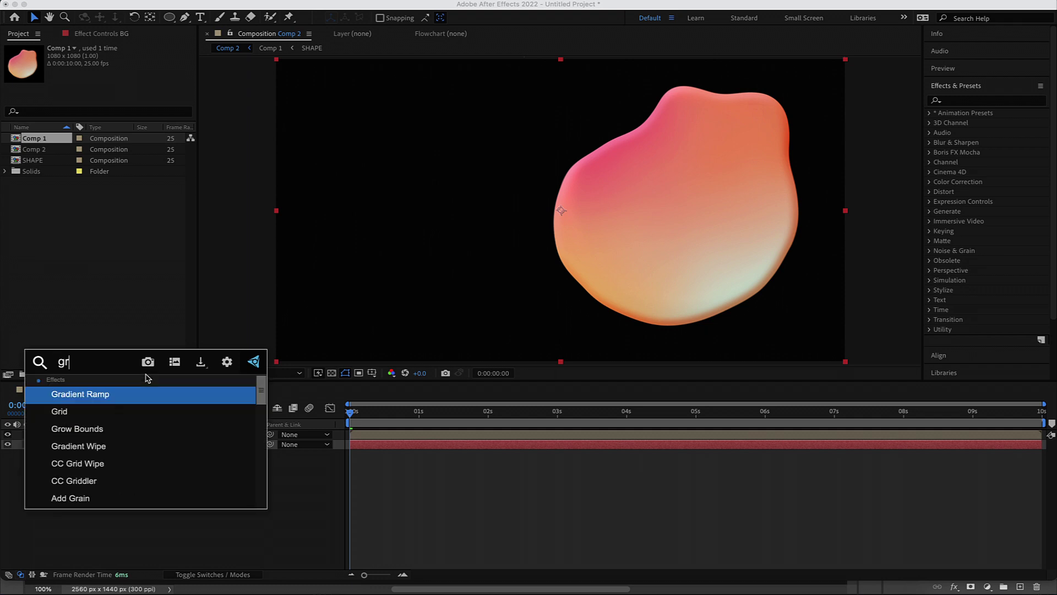
{"action": "left_click", "coordinate": [141, 394]}
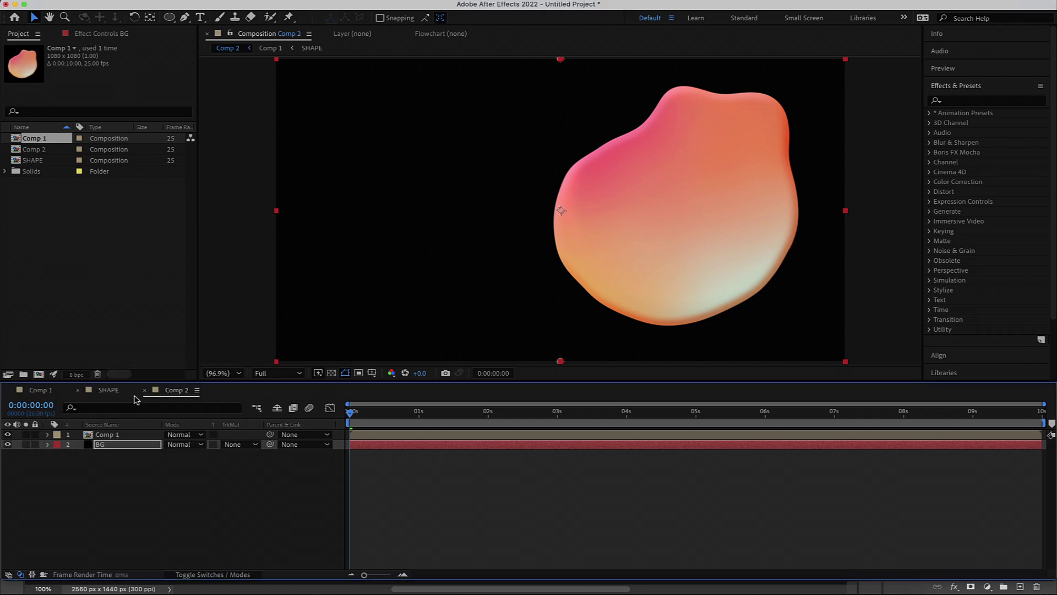
{"action": "left_click", "coordinate": [95, 35]}
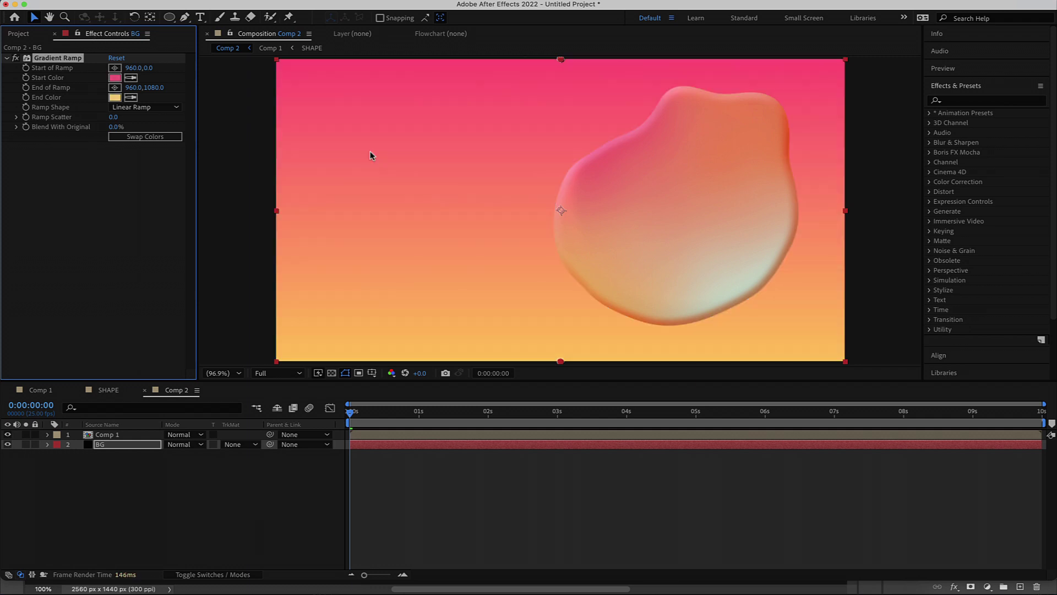
Step: Run the ramp diagonally, starting just outside the frame's upper-left corner at about -40, -32 and ending beyond the lower-right at about 1976, 1124
{"action": "key", "text": "comma"}
{"action": "key", "text": "comma"}
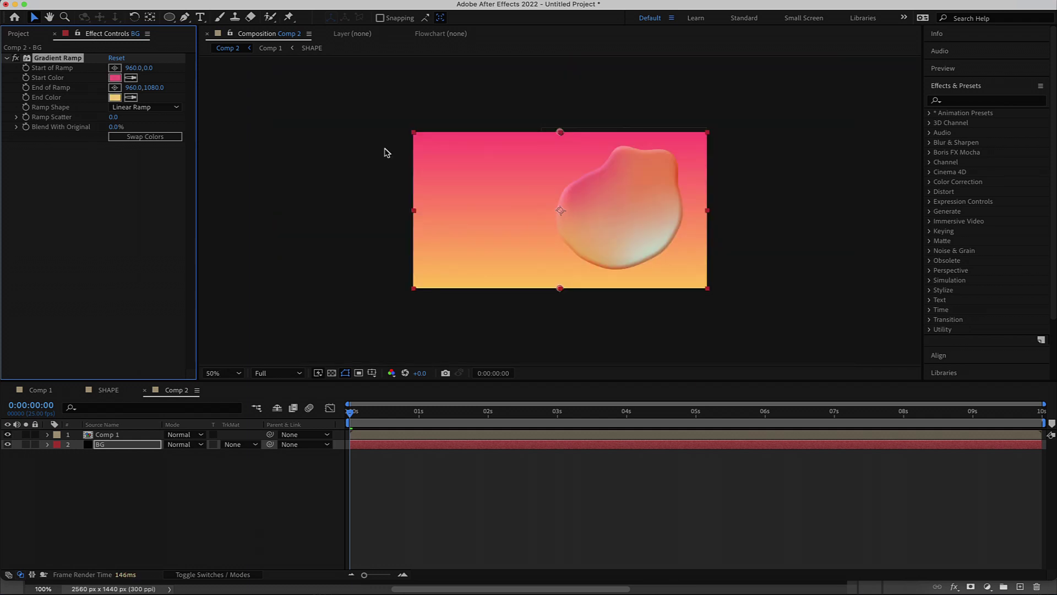
{"action": "left_click", "coordinate": [114, 68]}
{"action": "left_click", "coordinate": [407, 128]}
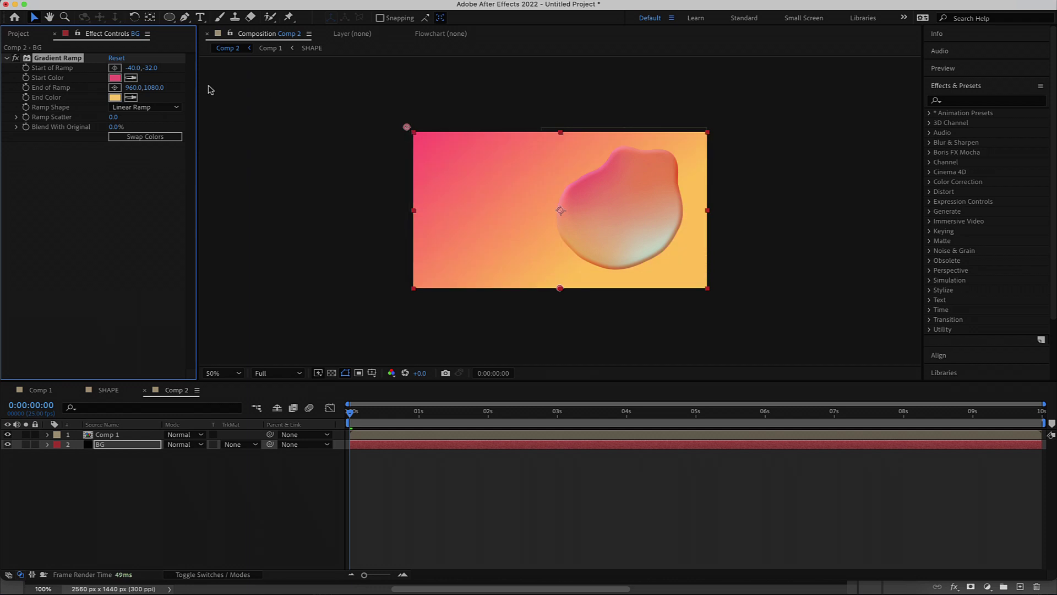
{"action": "left_click", "coordinate": [115, 88]}
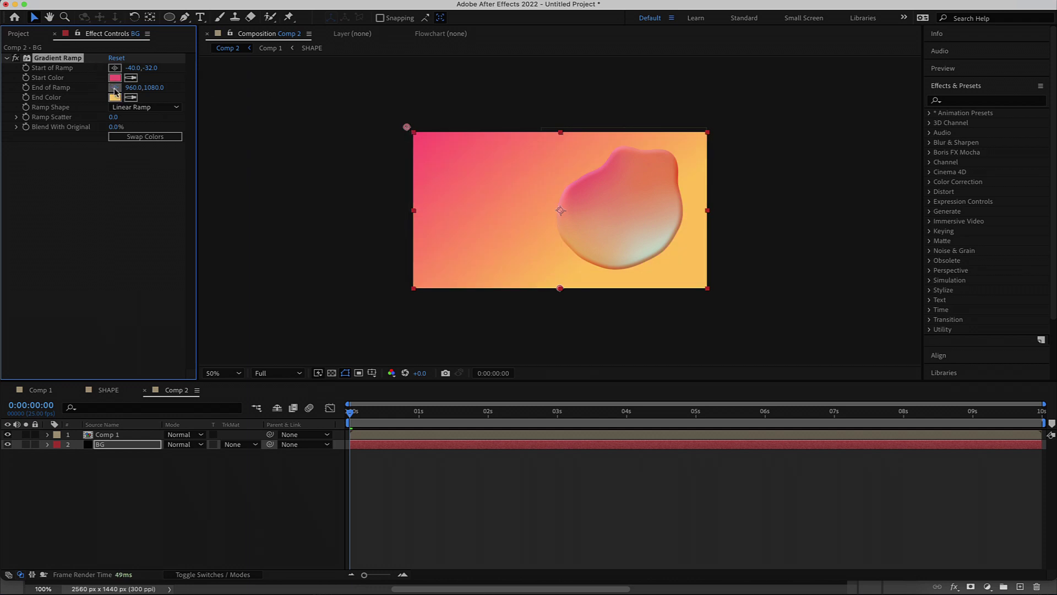
{"action": "left_click", "coordinate": [716, 296]}
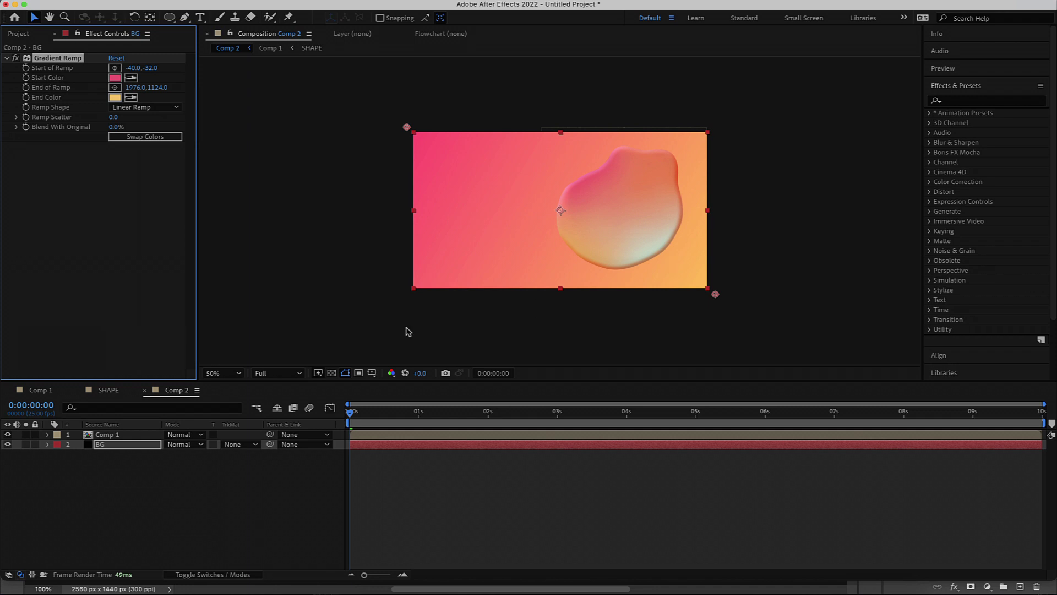
Step: Find the Drop Shadow effect and apply it to the Comp 1 layer
{"action": "left_click", "coordinate": [112, 463]}
{"action": "left_click", "coordinate": [115, 435]}
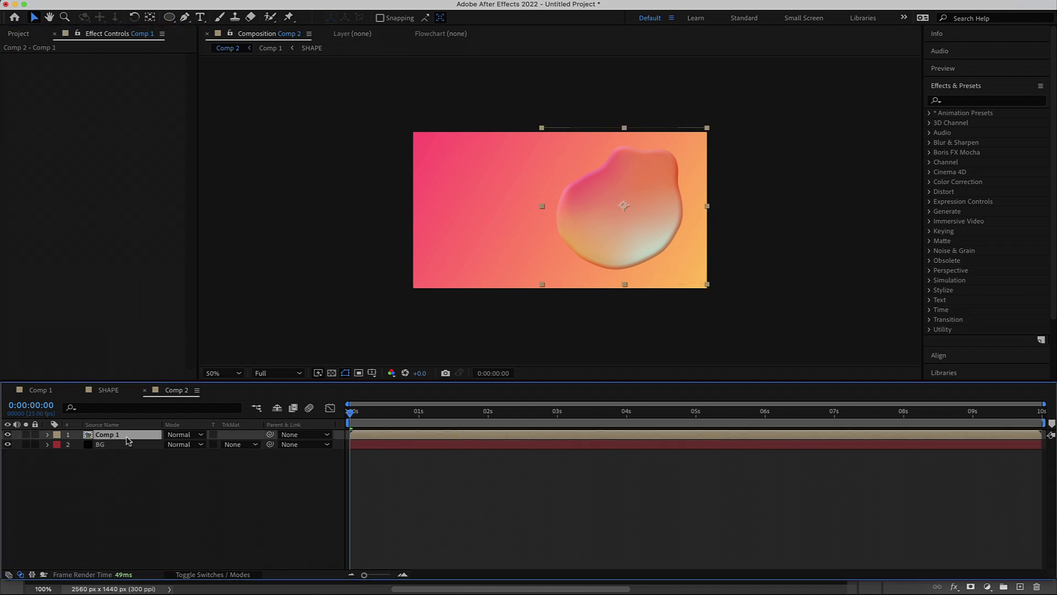
{"action": "key", "text": "ctrl+space"}
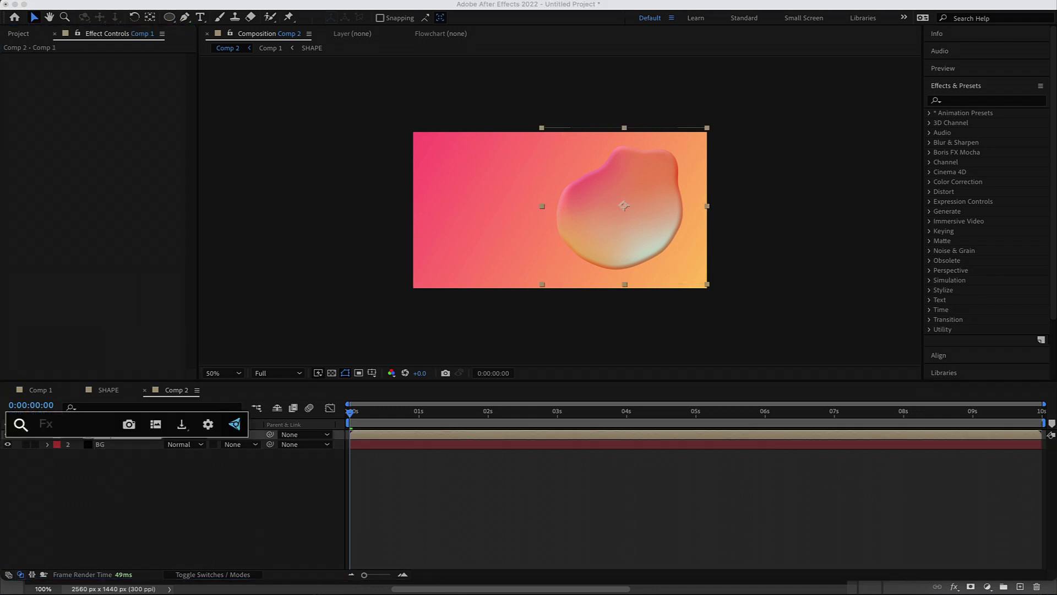
{"action": "type", "text": "drop"}
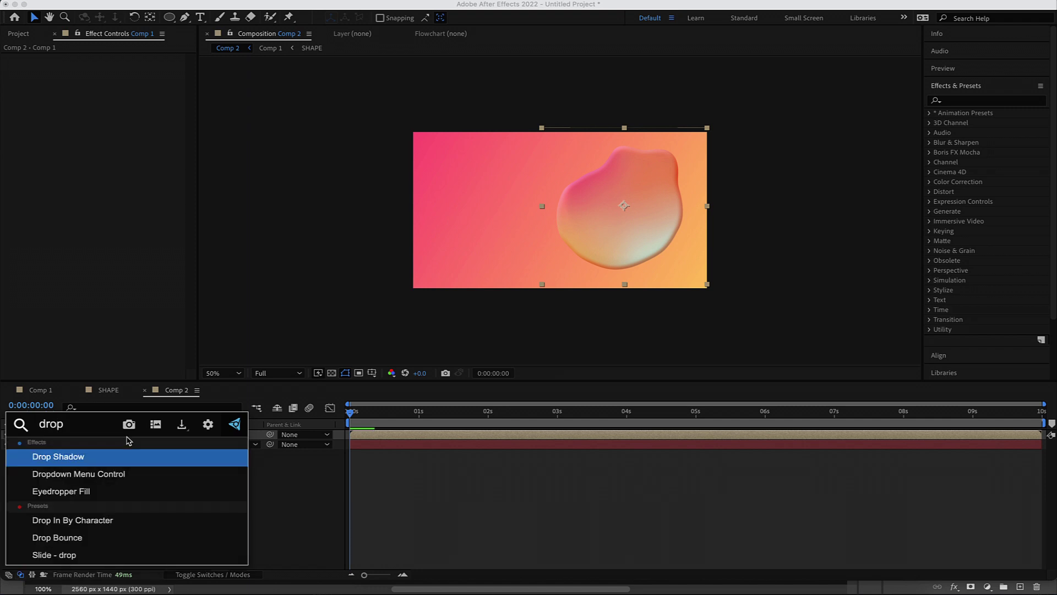
{"action": "left_click", "coordinate": [133, 464]}
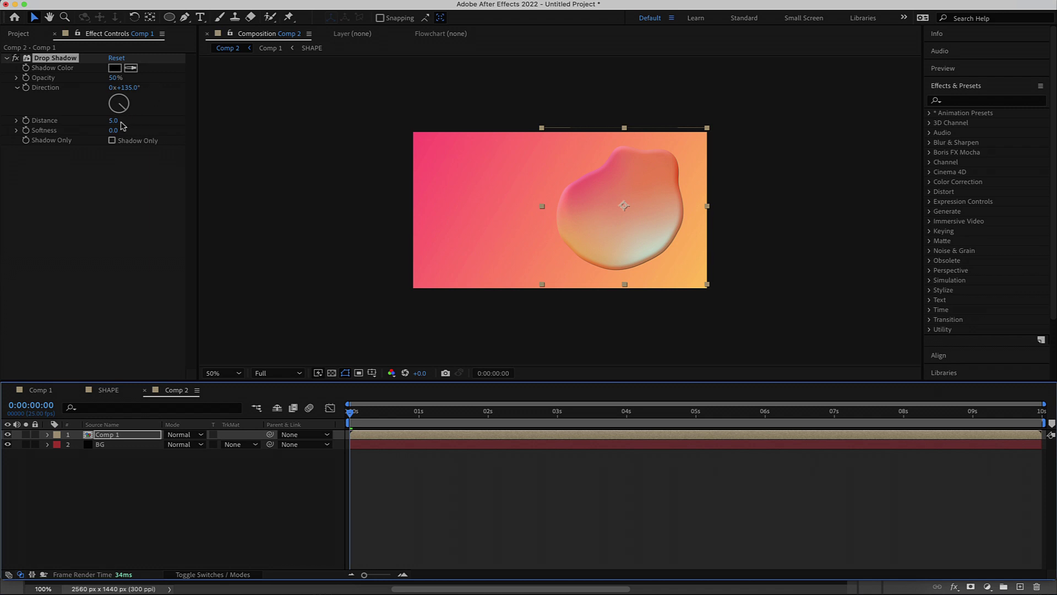
Step: Set the drop shadow's distance to 23 and softness to 18, and scrub to frame 13 to check the look
{"action": "left_click_drag", "start_coordinate": [115, 121], "coordinate": [126, 123]}
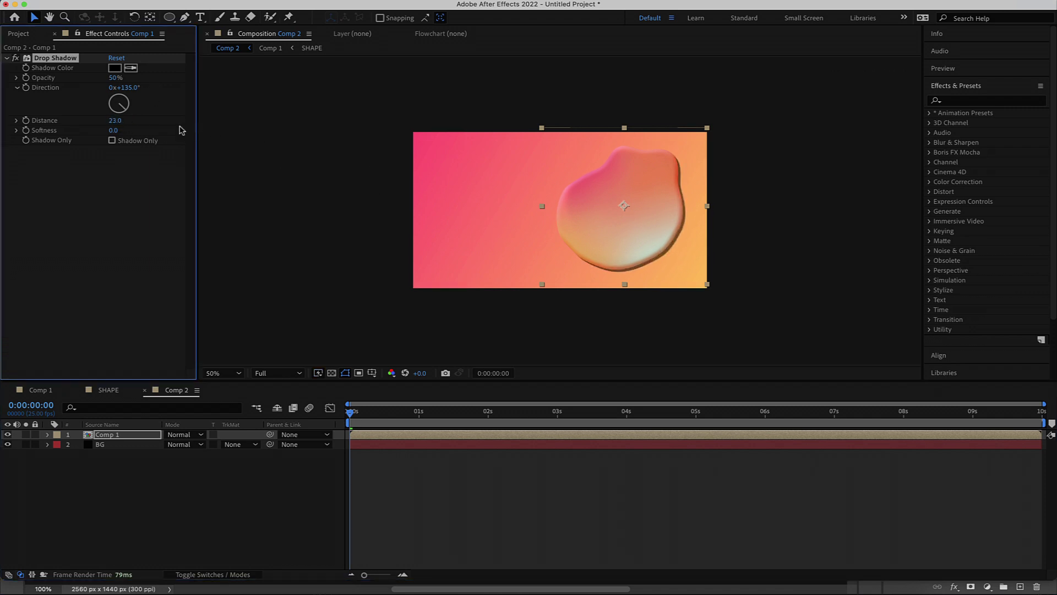
{"action": "left_click_drag", "start_coordinate": [121, 133], "coordinate": [125, 131]}
{"action": "key", "text": "period"}
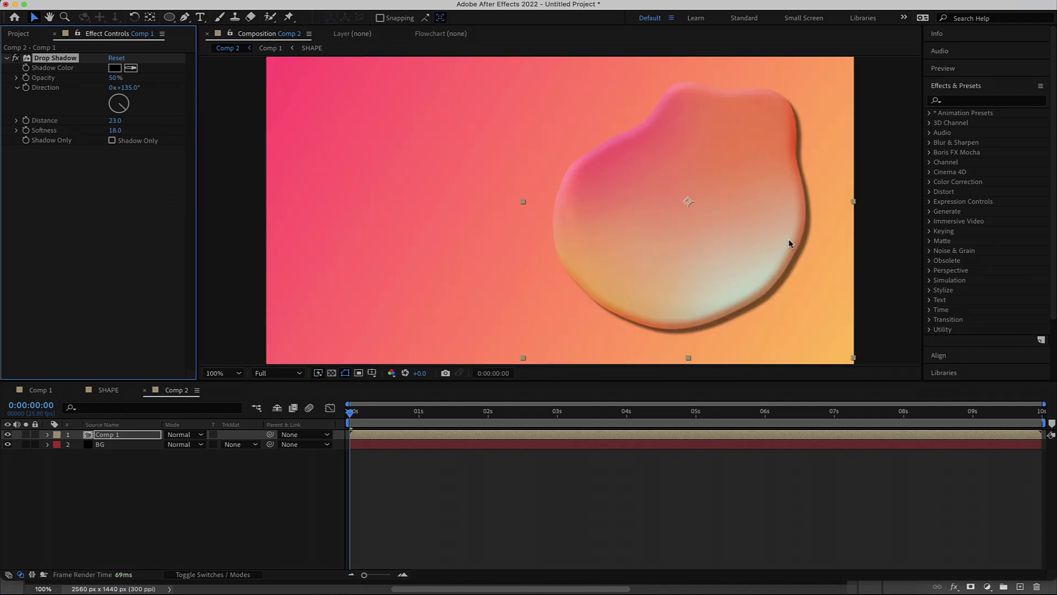
{"action": "left_click_drag", "start_coordinate": [351, 416], "coordinate": [385, 412]}
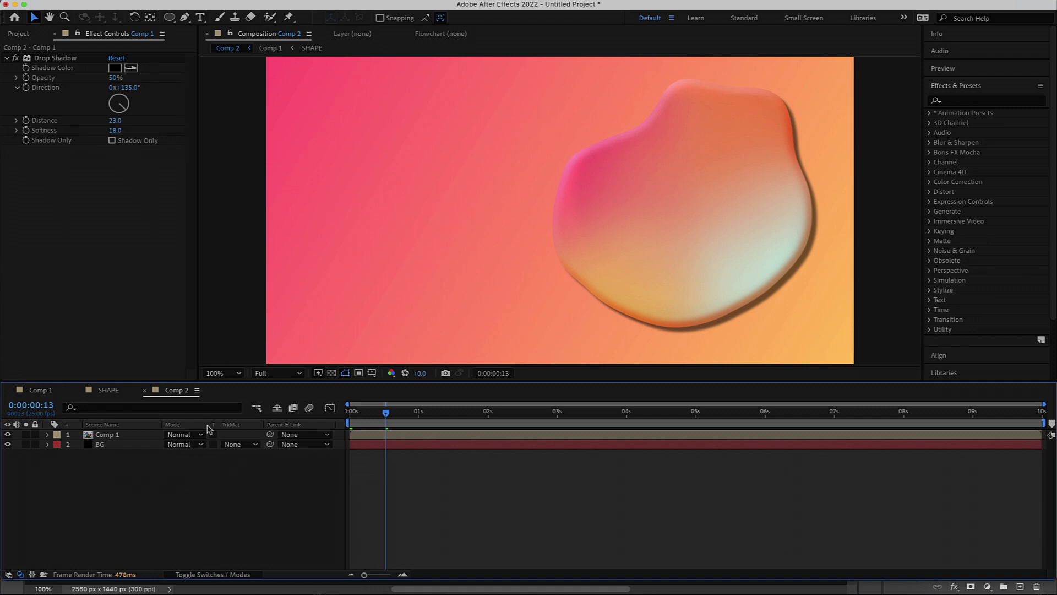
Step: Create a text layer reading "elegant" in Comp 2
{"action": "right_click", "coordinate": [180, 480]}
{"action": "mouse_move", "coordinate": [211, 442]}
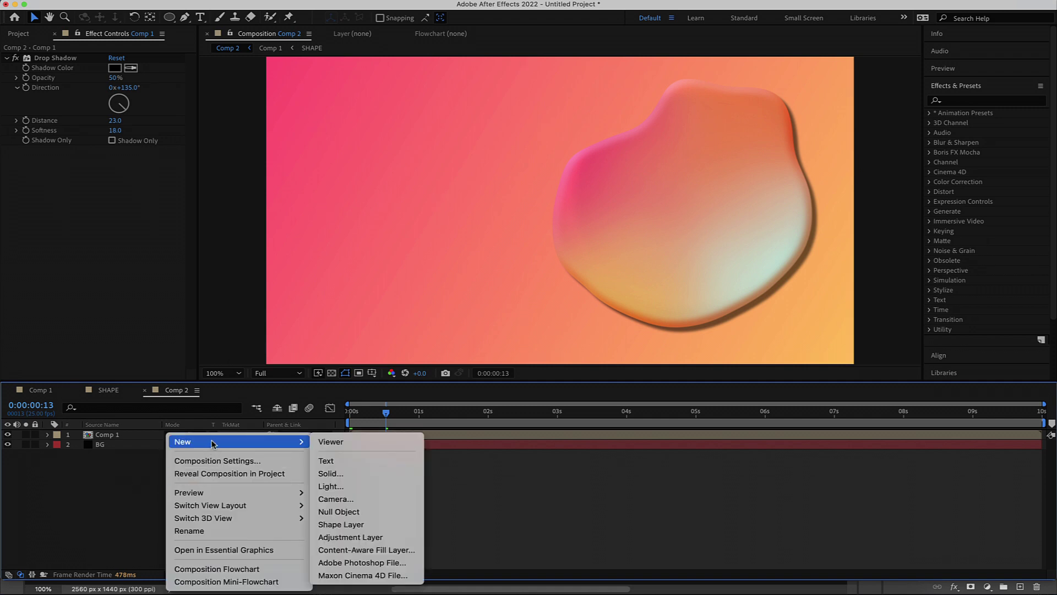
{"action": "left_click", "coordinate": [343, 465]}
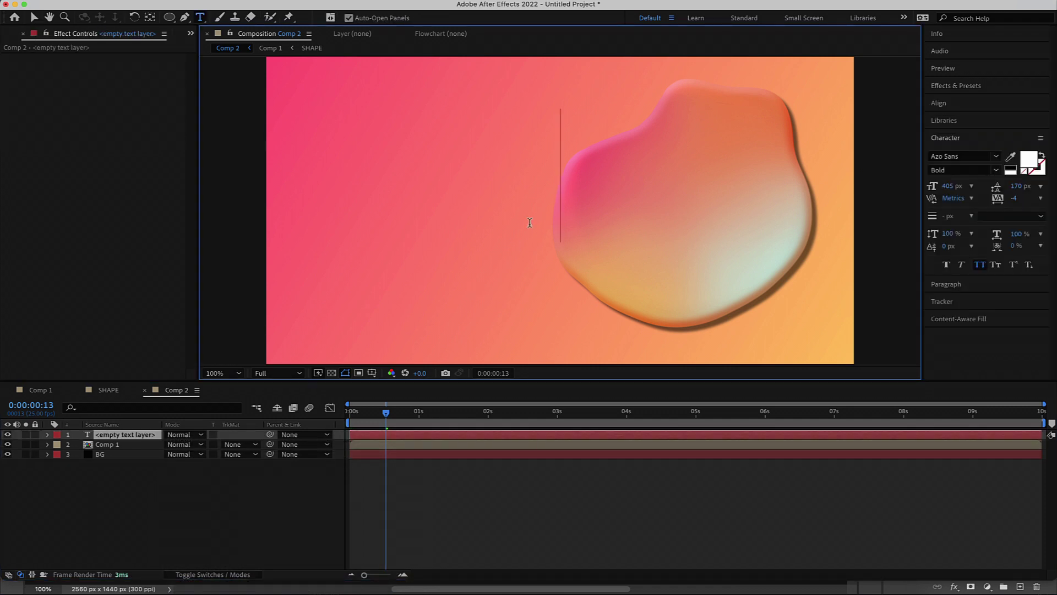
{"action": "type", "text": "elegant"}
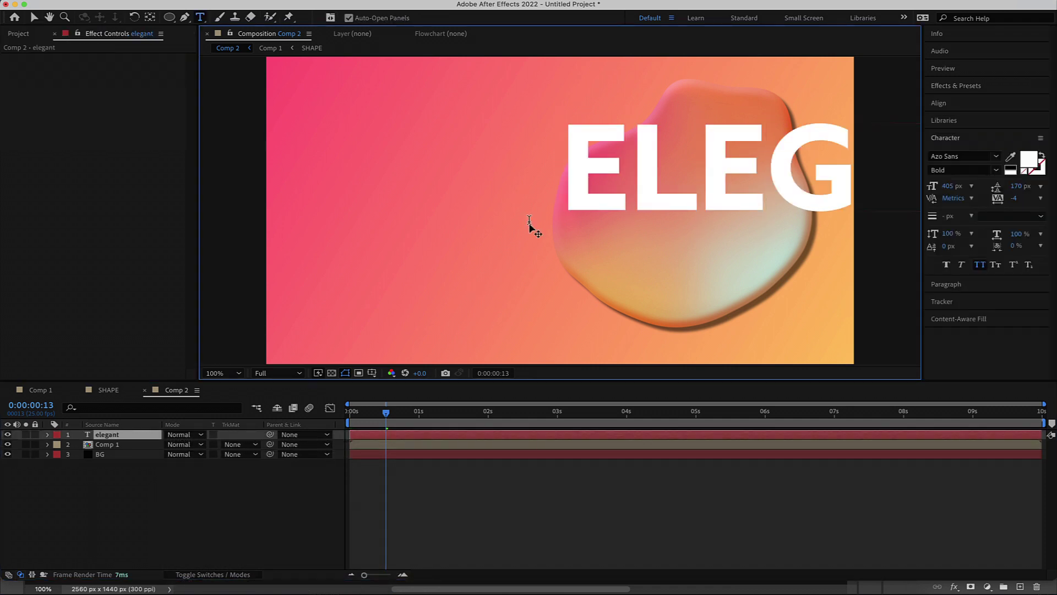
Step: Scale the title down to just over half the frame width in the frame's upper left and place its layer beneath Comp 1
{"action": "key", "text": "Escape"}
{"action": "key", "text": "v"}
{"action": "left_click_drag", "start_coordinate": [645, 167], "coordinate": [366, 134]}
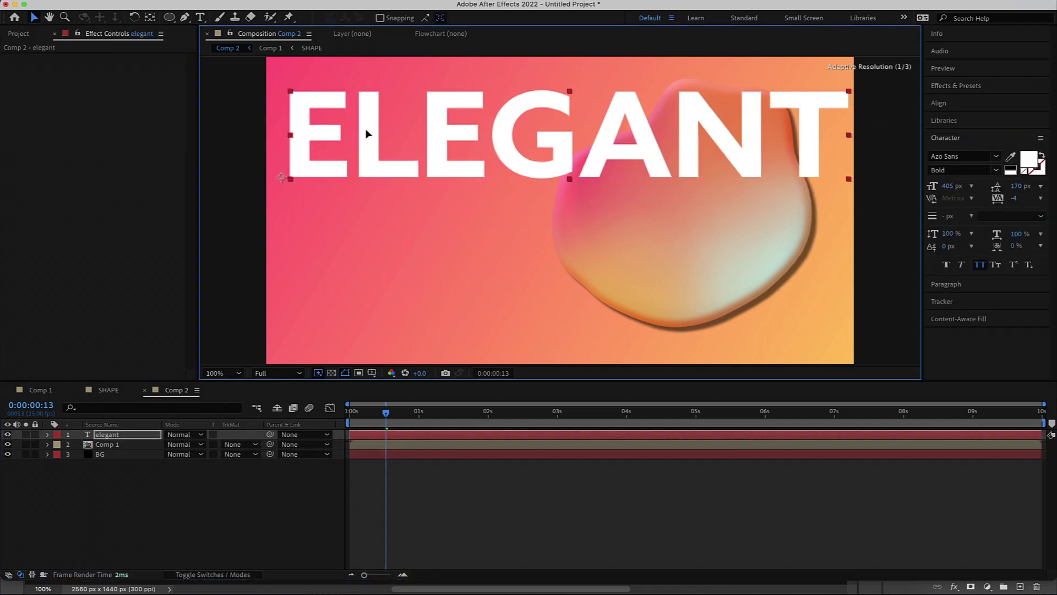
{"action": "left_click_drag", "start_coordinate": [850, 182], "coordinate": [543, 196]}
{"action": "key", "text": "ctrl+z"}
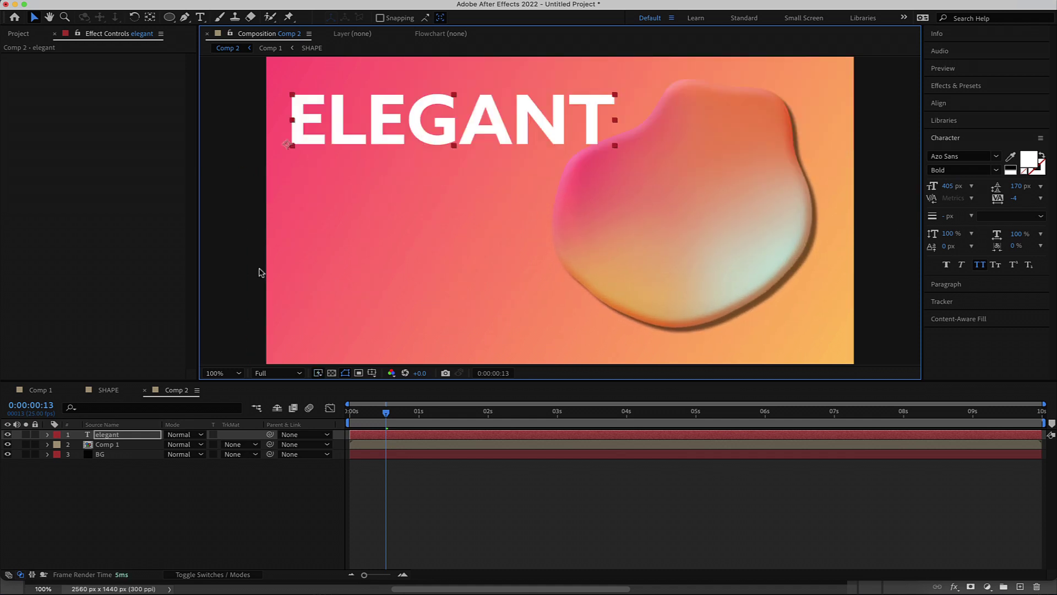
{"action": "left_click_drag", "start_coordinate": [110, 438], "coordinate": [112, 452]}
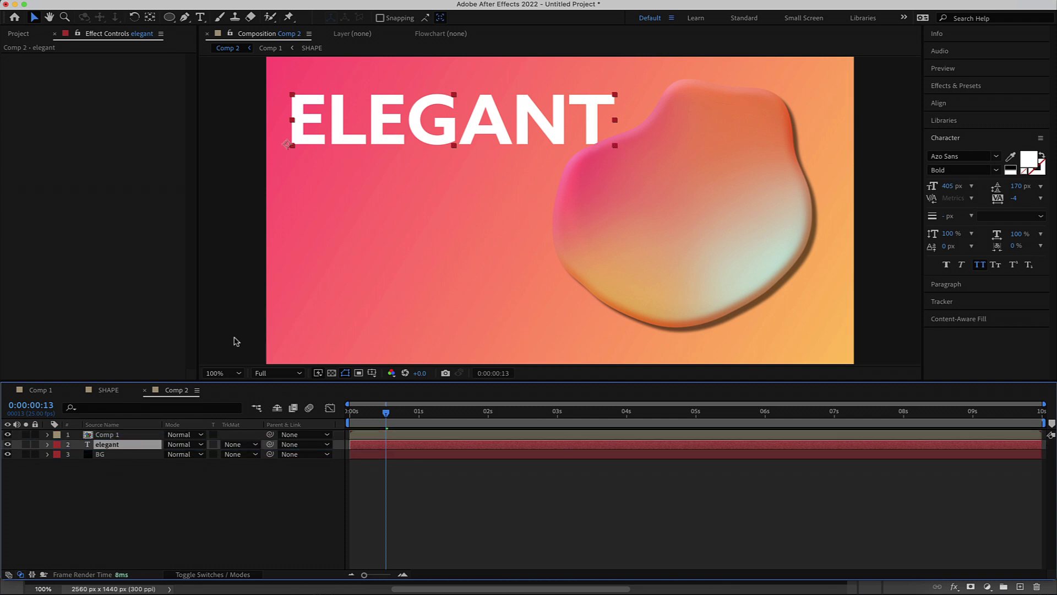
{"action": "left_click", "coordinate": [121, 477]}
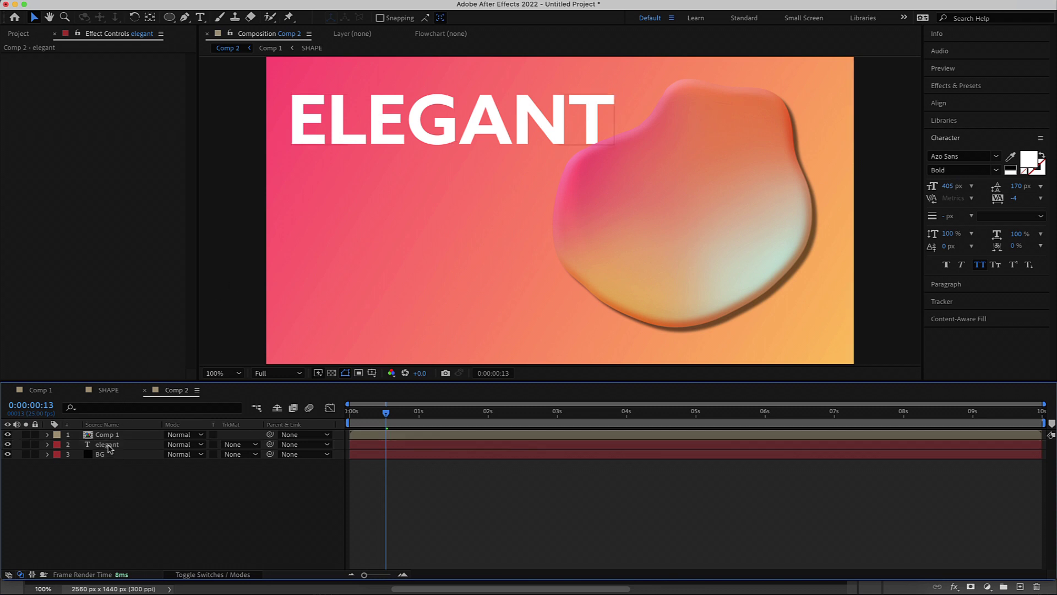
Step: Duplicate the elegant text layer, move the copy directly below the first line and change its text to "shapes"
{"action": "left_click", "coordinate": [109, 446]}
{"action": "key", "text": "super+d"}
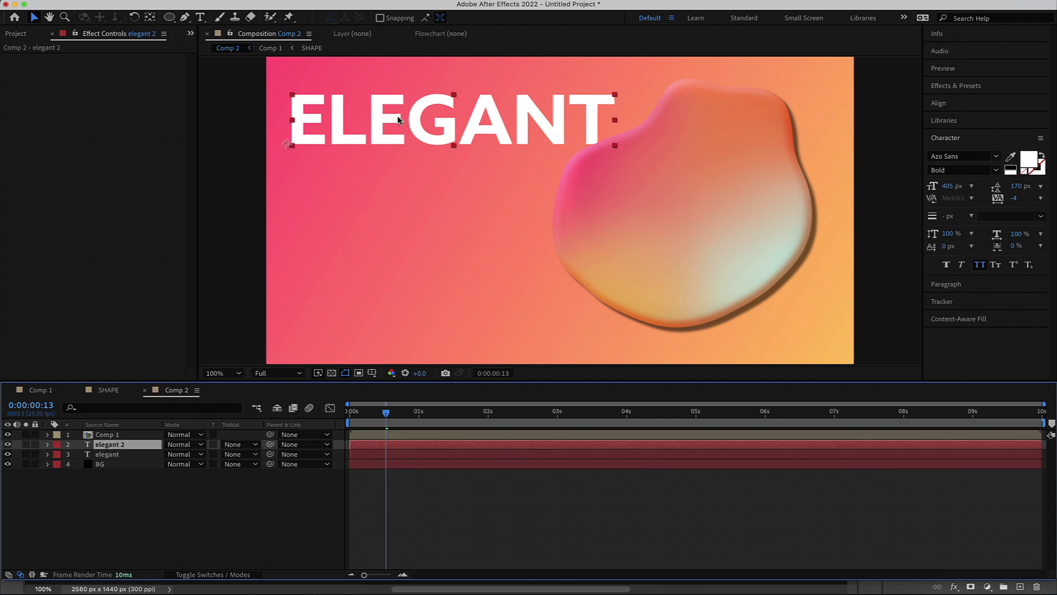
{"action": "left_click_drag", "start_coordinate": [381, 117], "coordinate": [383, 174]}
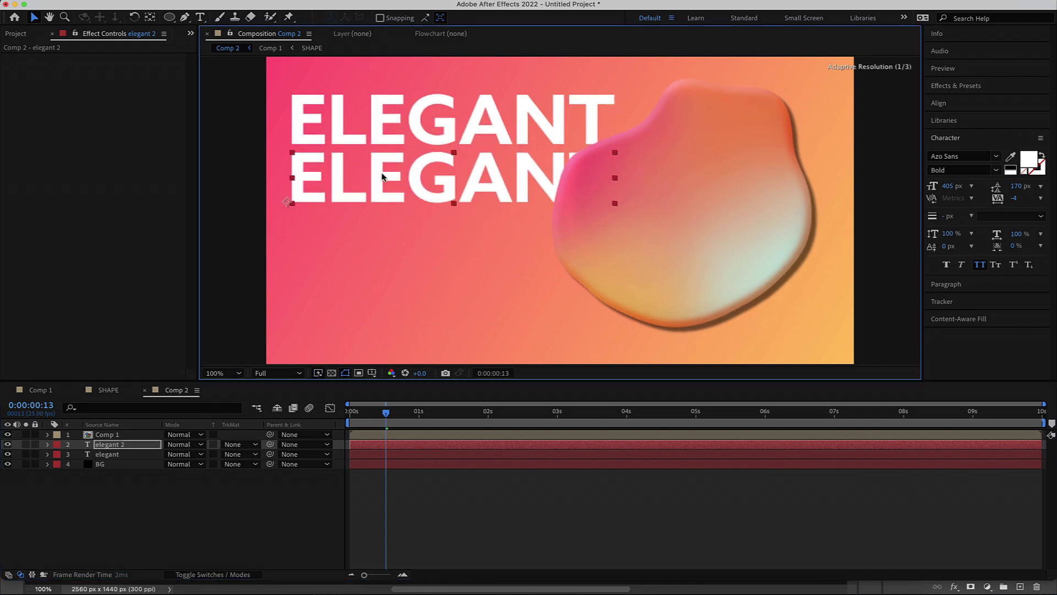
{"action": "double_click", "coordinate": [382, 175]}
{"action": "type", "text": "shape"}
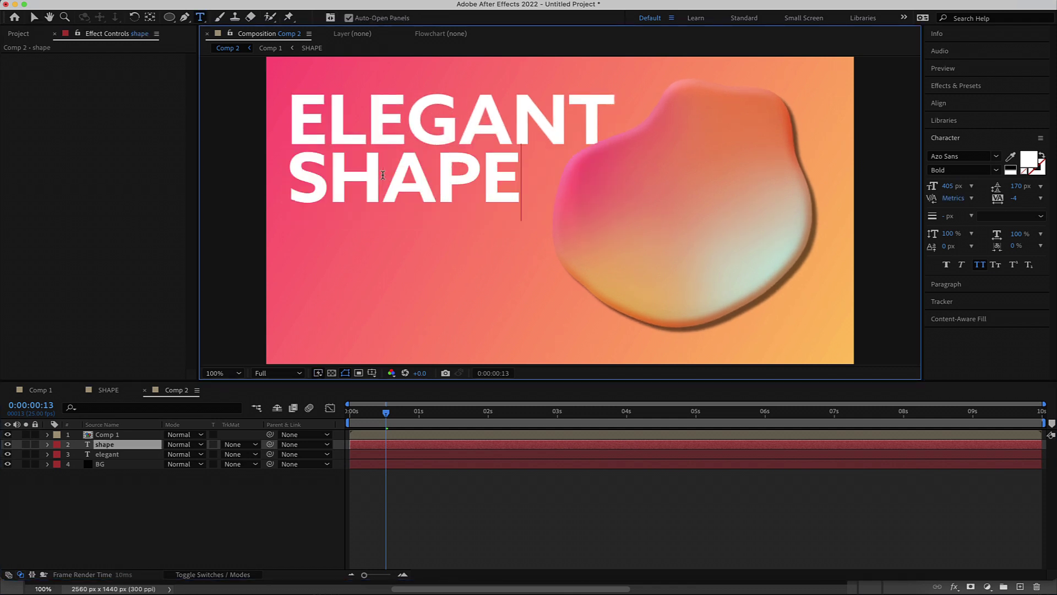
{"action": "type", "text": "s"}
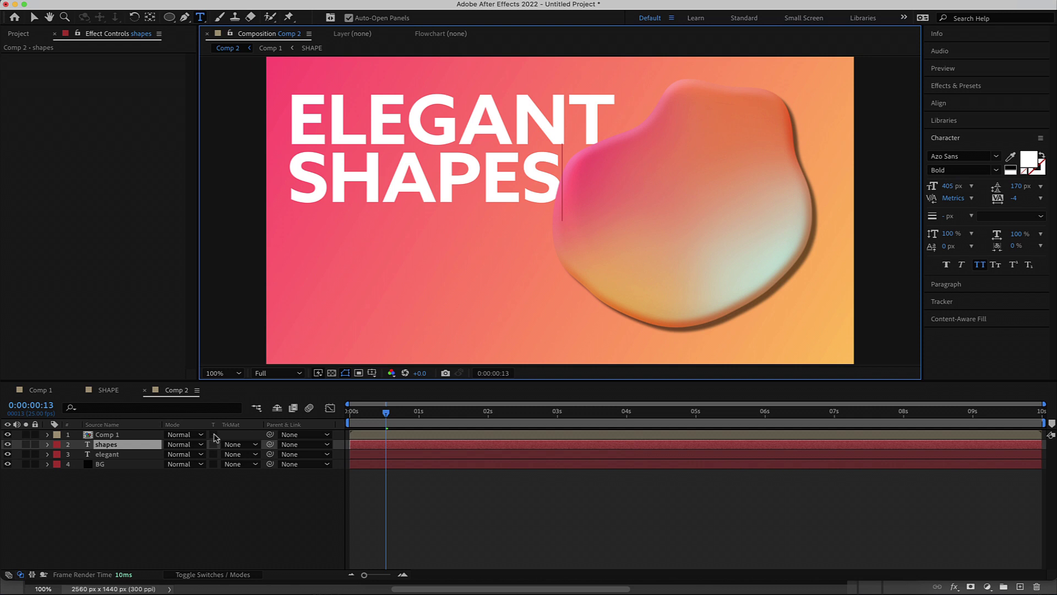
{"action": "left_click", "coordinate": [167, 503]}
Step: Apply the Evaporate text animation preset to the elegant layer, starting at the first frame, and scrub through the result
{"action": "left_click", "coordinate": [149, 454]}
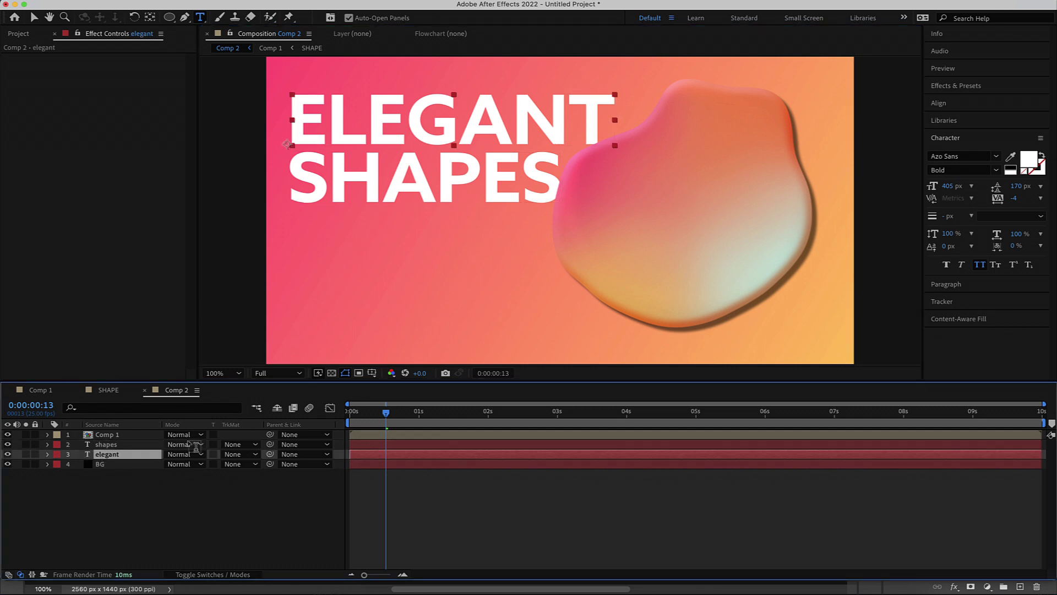
{"action": "left_click", "coordinate": [966, 87]}
{"action": "left_click", "coordinate": [956, 101]}
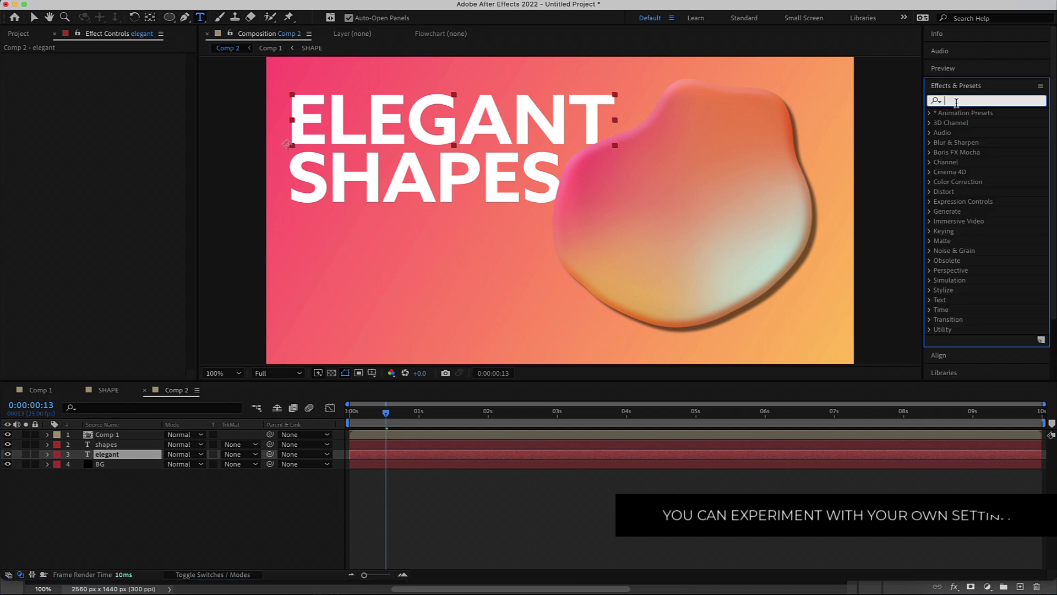
{"action": "type", "text": "eva"}
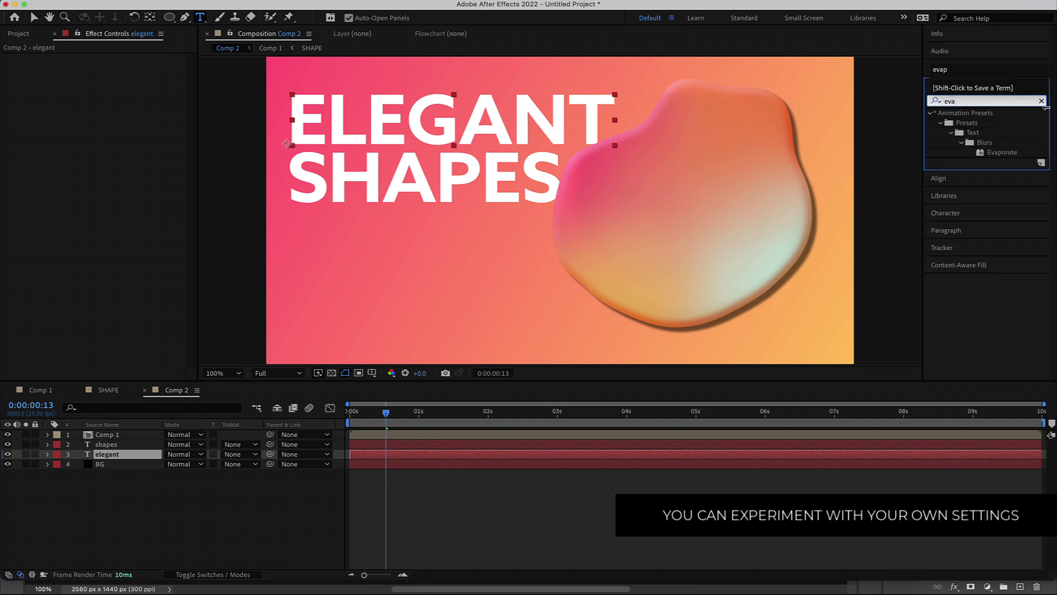
{"action": "left_click", "coordinate": [1002, 155]}
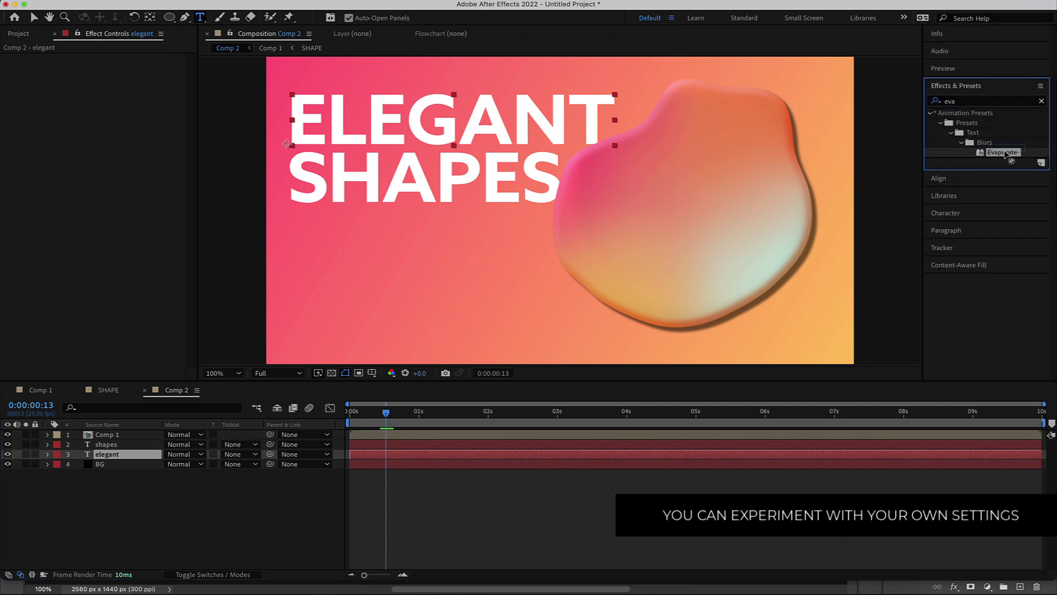
{"action": "left_click", "coordinate": [353, 412]}
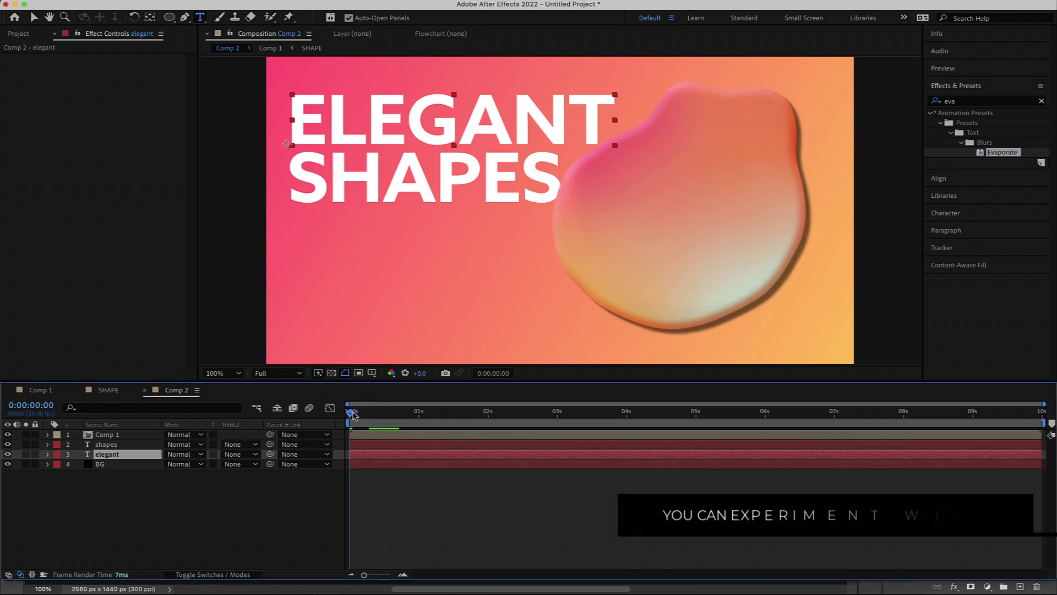
{"action": "left_click_drag", "start_coordinate": [999, 152], "coordinate": [118, 454]}
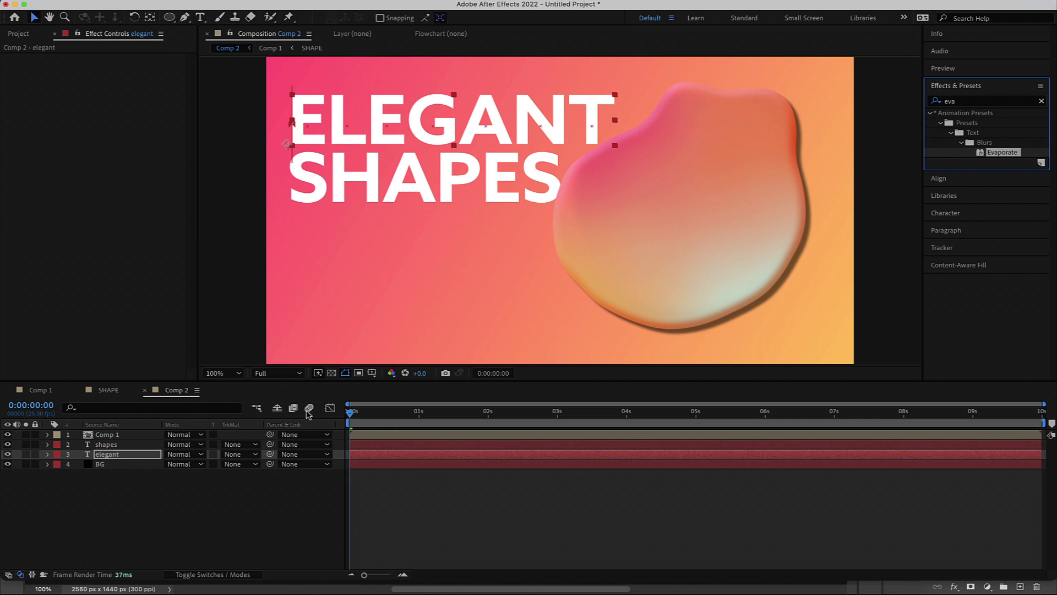
{"action": "left_click_drag", "start_coordinate": [353, 417], "coordinate": [324, 419]}
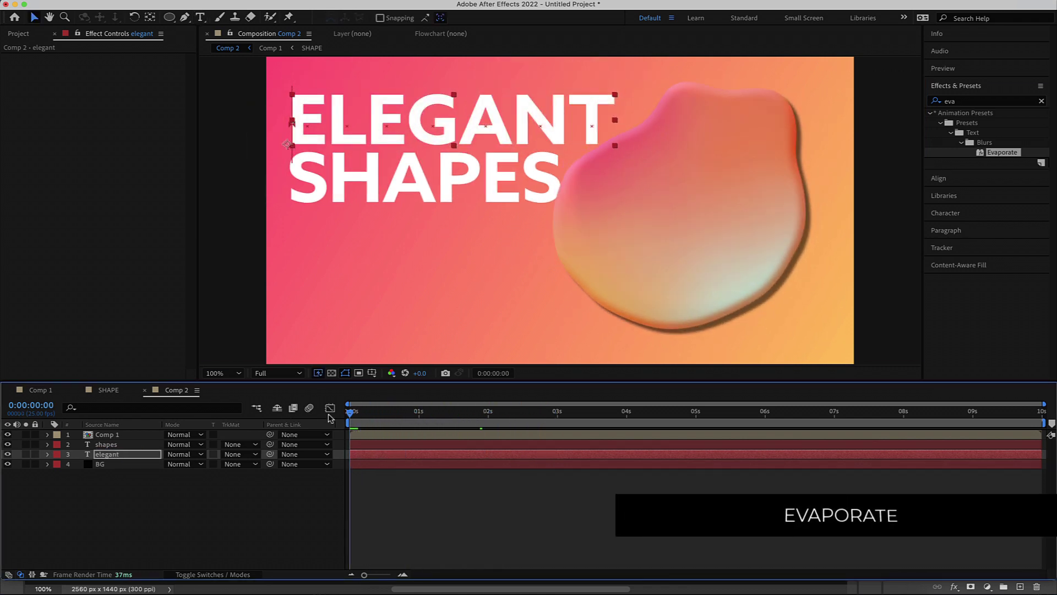
Step: Reverse the elegant layer's Offset keyframes to run from 29 to -17, placing the last one just past 3 seconds
{"action": "key", "text": "u"}
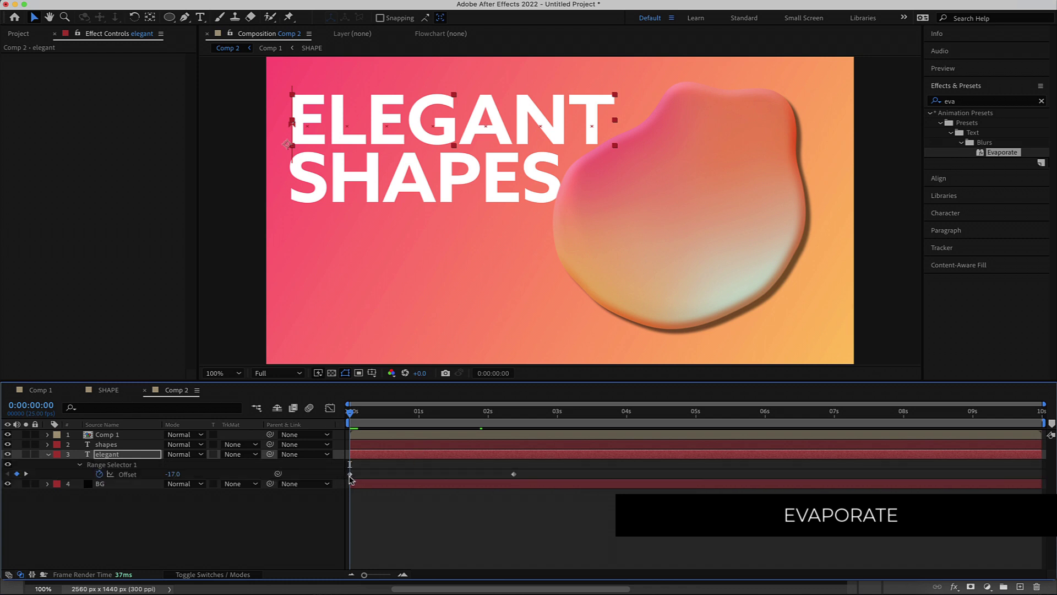
{"action": "mouse_move", "coordinate": [351, 475]}
{"action": "left_mouse_down"}
{"action": "mouse_move", "coordinate": [557, 476]}
{"action": "mouse_move", "coordinate": [350, 474]}
{"action": "left_mouse_up"}
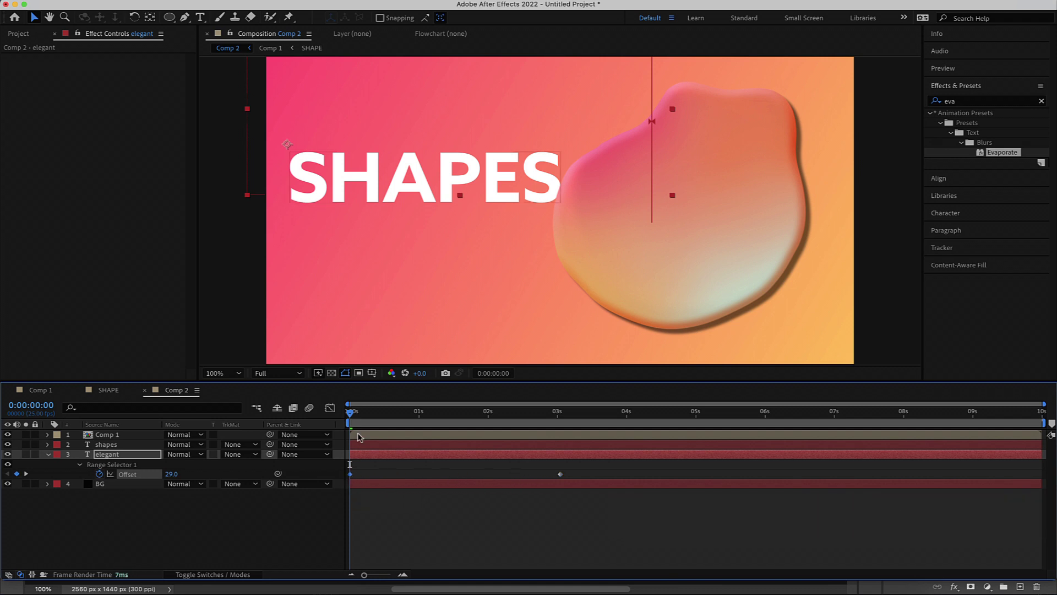
{"action": "mouse_move", "coordinate": [352, 412]}
{"action": "left_mouse_down"}
{"action": "mouse_move", "coordinate": [569, 411]}
{"action": "mouse_move", "coordinate": [336, 407]}
{"action": "left_mouse_up"}
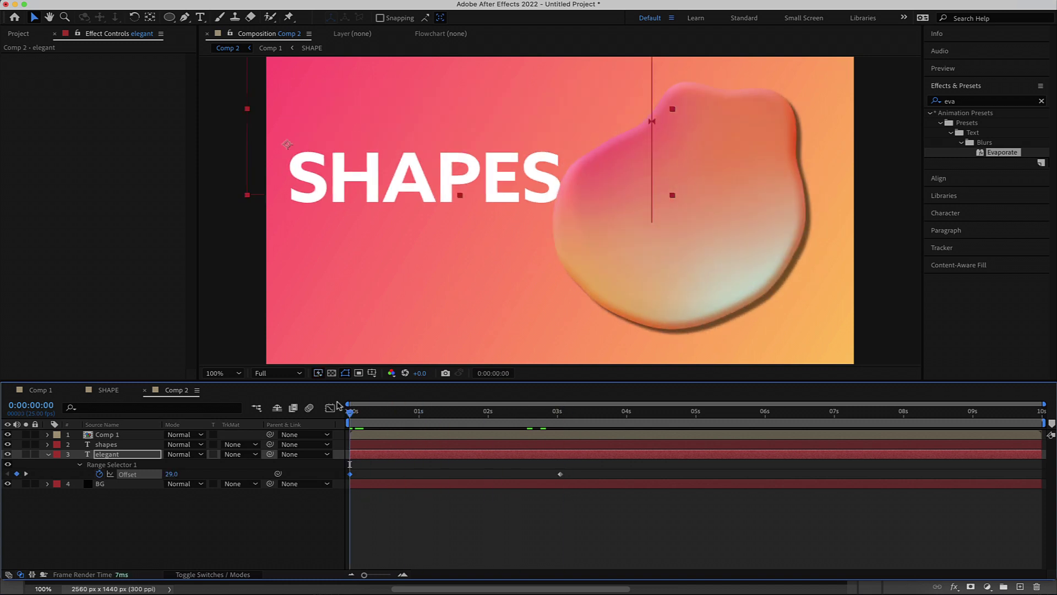
Step: Apply the Evaporate text animation preset to the shapes layer at the first frame
{"action": "left_click", "coordinate": [112, 447]}
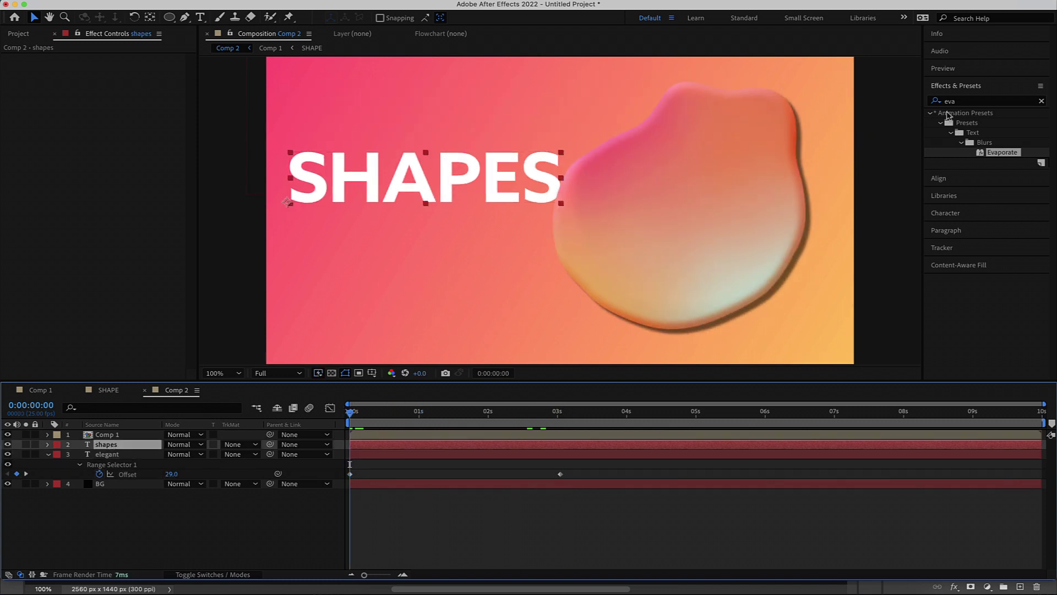
{"action": "left_click_drag", "start_coordinate": [1008, 160], "coordinate": [130, 446]}
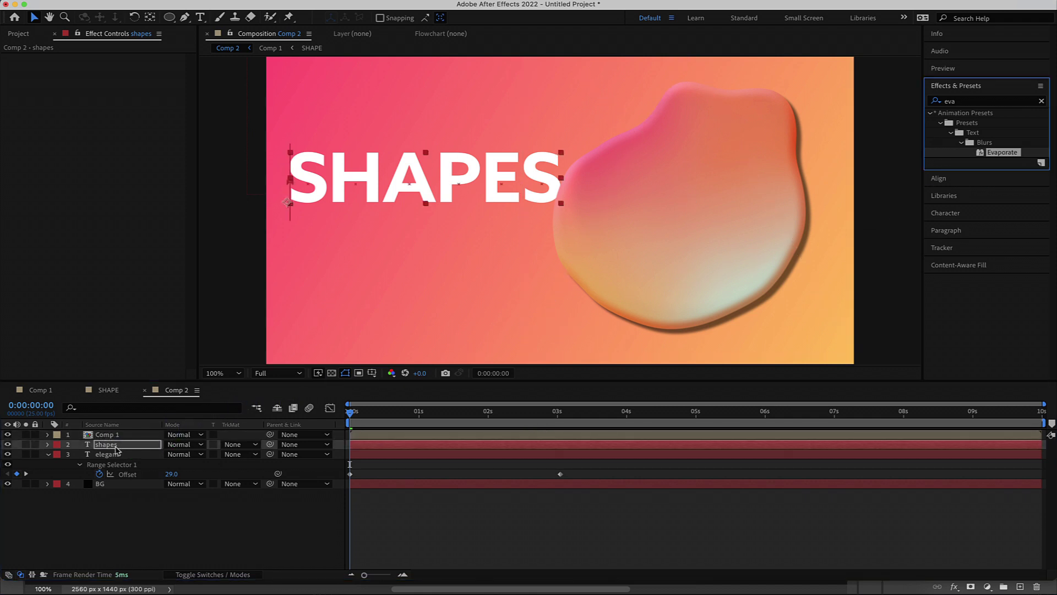
{"action": "left_click", "coordinate": [106, 447]}
Step: Reverse the shapes layer's Offset keyframes to run from 29 to -17, ending just past 3 seconds, and preview the animated title
{"action": "key", "text": "u"}
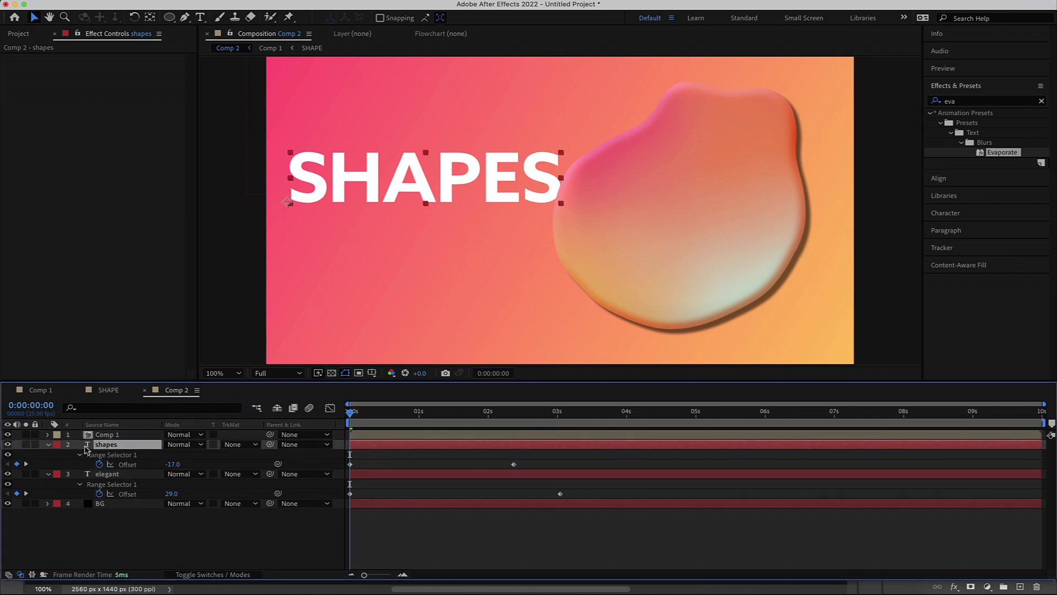
{"action": "left_click_drag", "start_coordinate": [350, 464], "coordinate": [474, 465]}
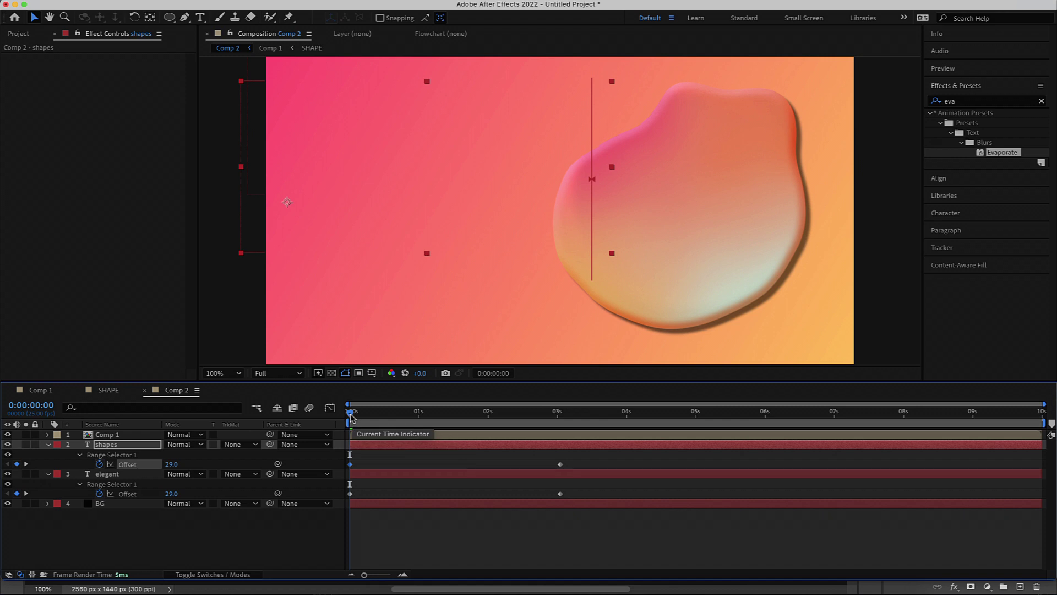
{"action": "left_click", "coordinate": [449, 242]}
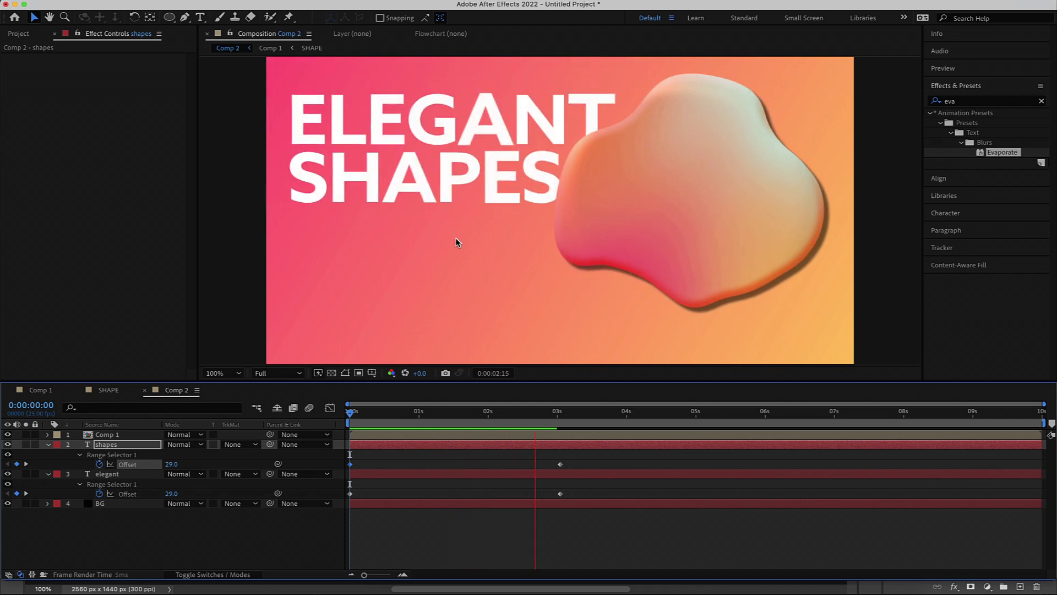
{"action": "key", "text": "space"}
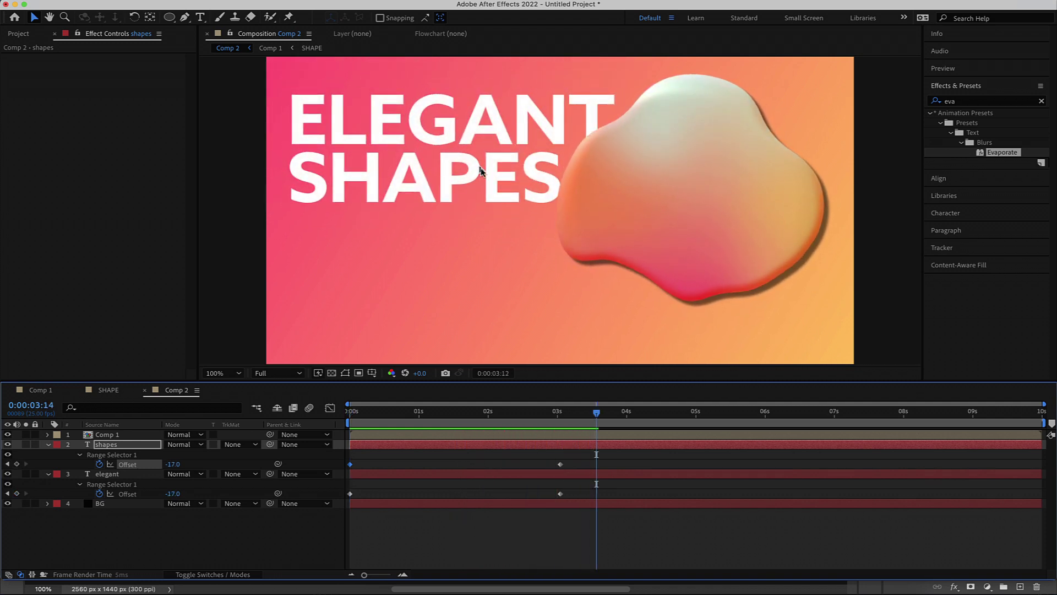
Step: Collapse the properties of both text layers and add a new adjustment layer above all layers in Comp 2
{"action": "left_click", "coordinate": [48, 445]}
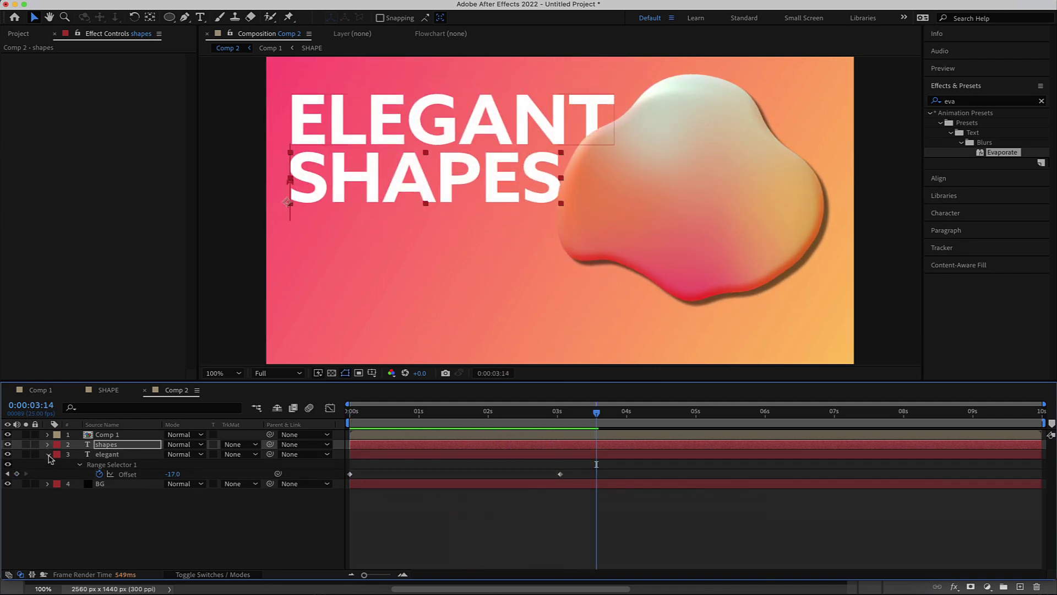
{"action": "left_click", "coordinate": [49, 454]}
{"action": "left_click", "coordinate": [132, 506]}
{"action": "right_click", "coordinate": [172, 494]}
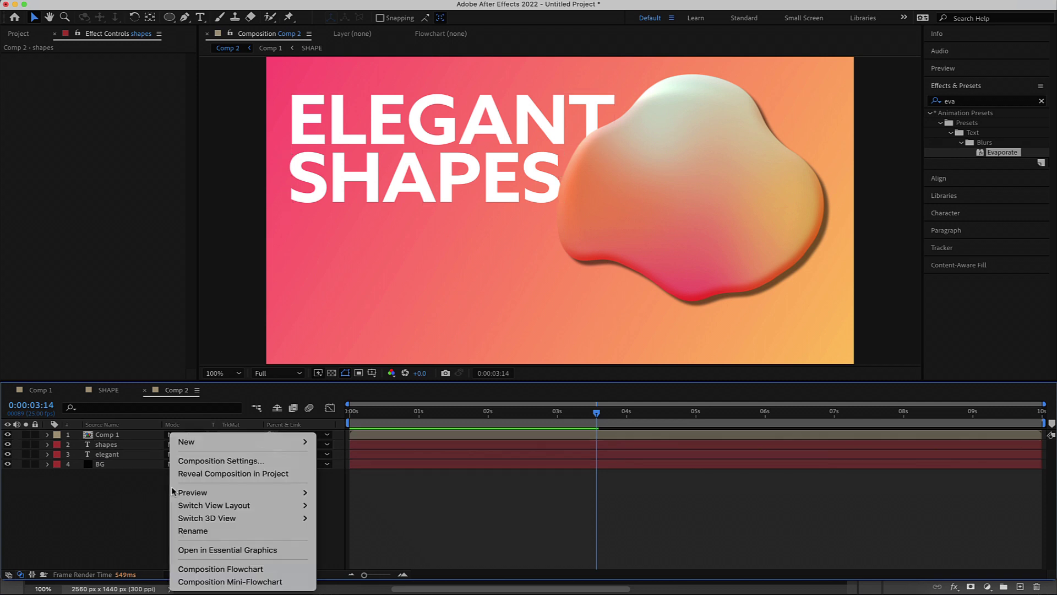
{"action": "mouse_move", "coordinate": [222, 442]}
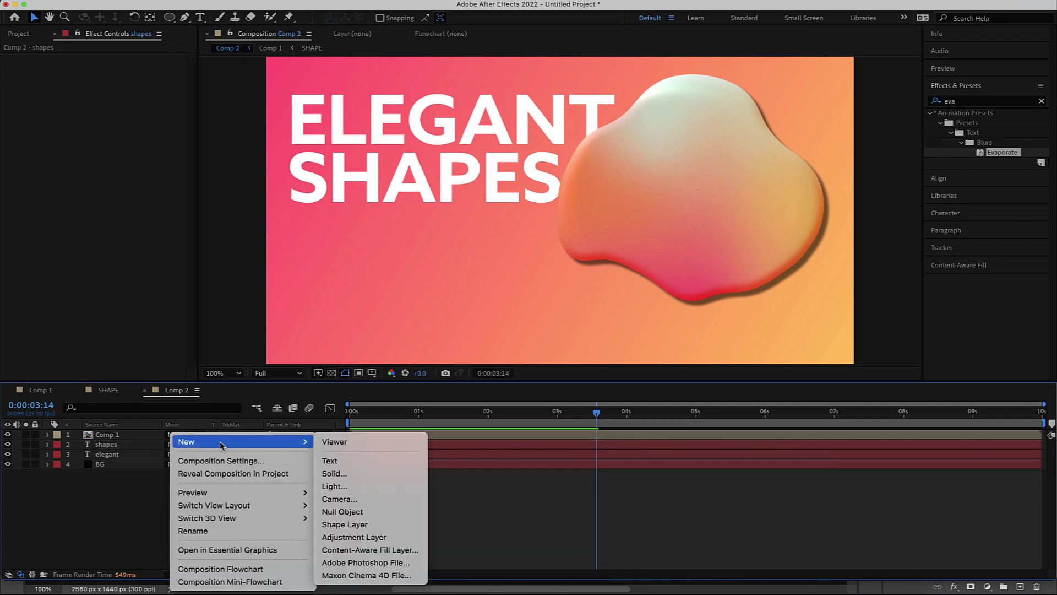
{"action": "left_click", "coordinate": [385, 537]}
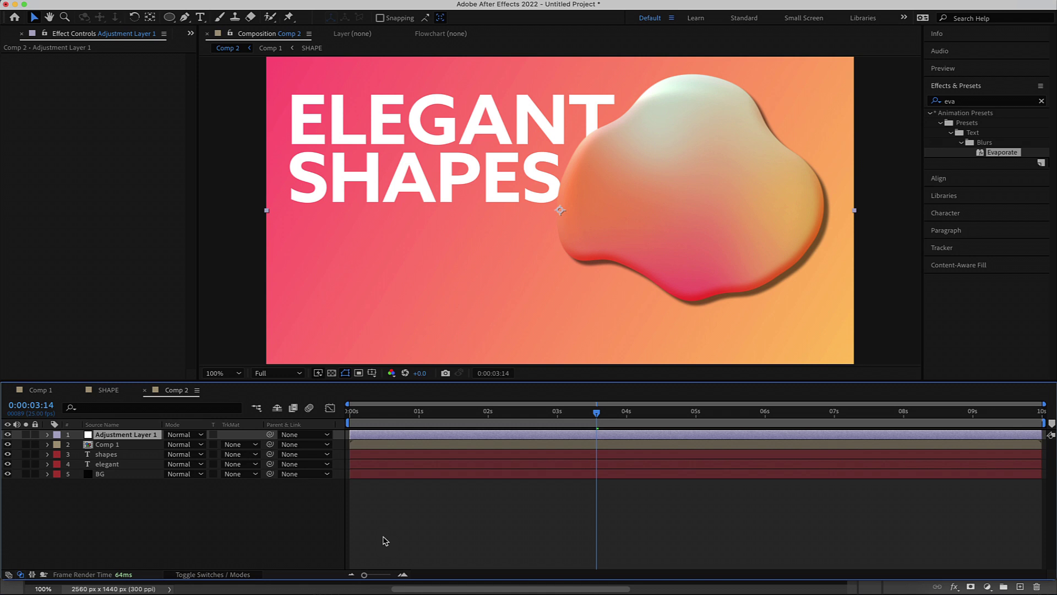
Step: Apply the Noise effect to the adjustment layer with Amount of Noise at 10% and scrub to 0:00:07:05 to check the look
{"action": "key", "text": "ctrl+space"}
{"action": "type", "text": "nois"}
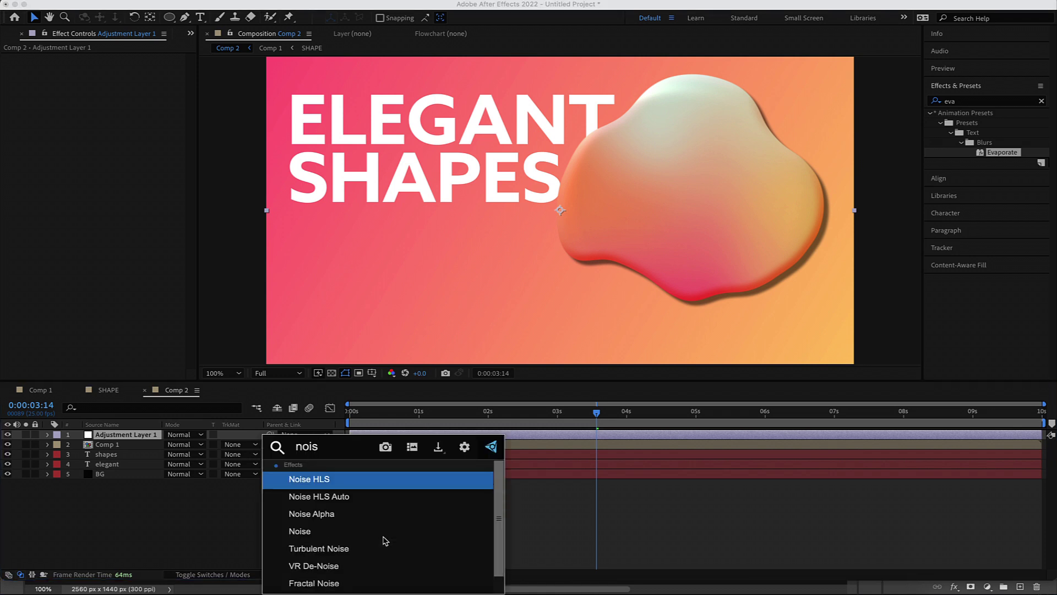
{"action": "key", "text": "Down"}
{"action": "key", "text": "Down"}
{"action": "key", "text": "Down"}
{"action": "key", "text": "Return"}
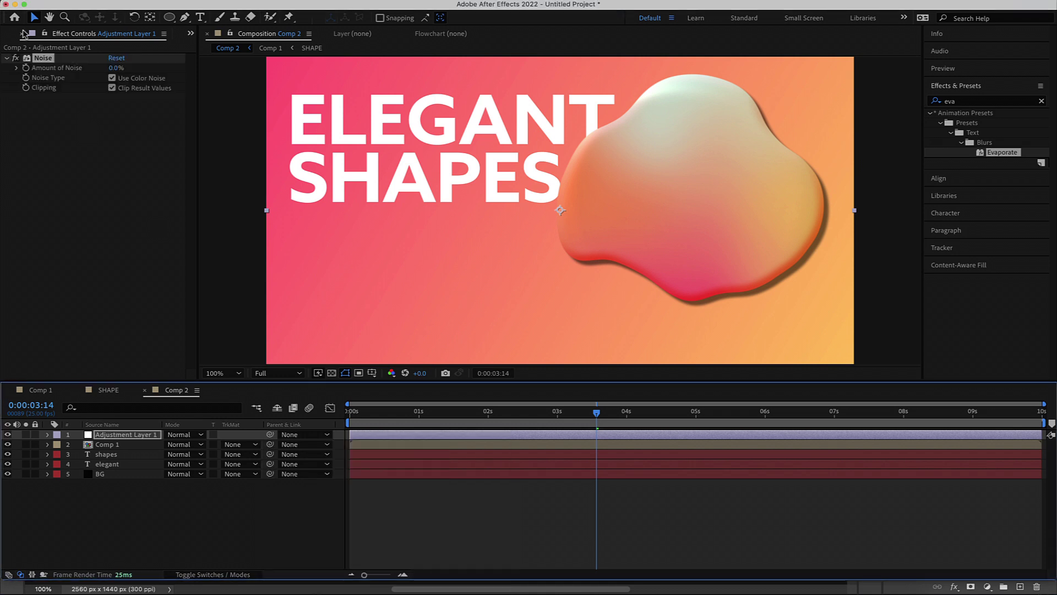
{"action": "left_click", "coordinate": [113, 68]}
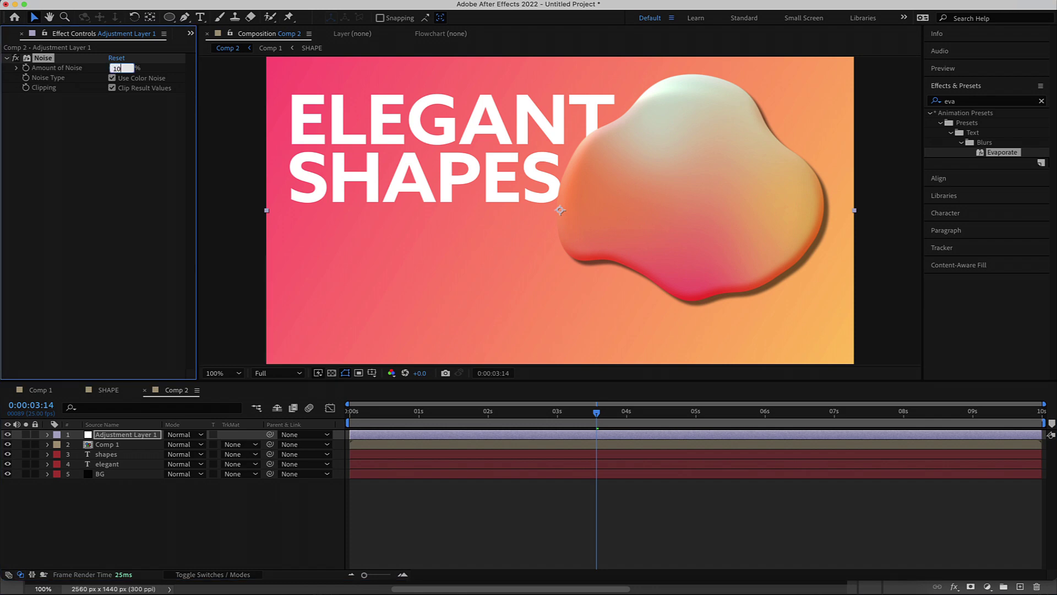
{"action": "key", "text": "Return"}
{"action": "left_click_drag", "start_coordinate": [597, 413], "coordinate": [850, 412]}
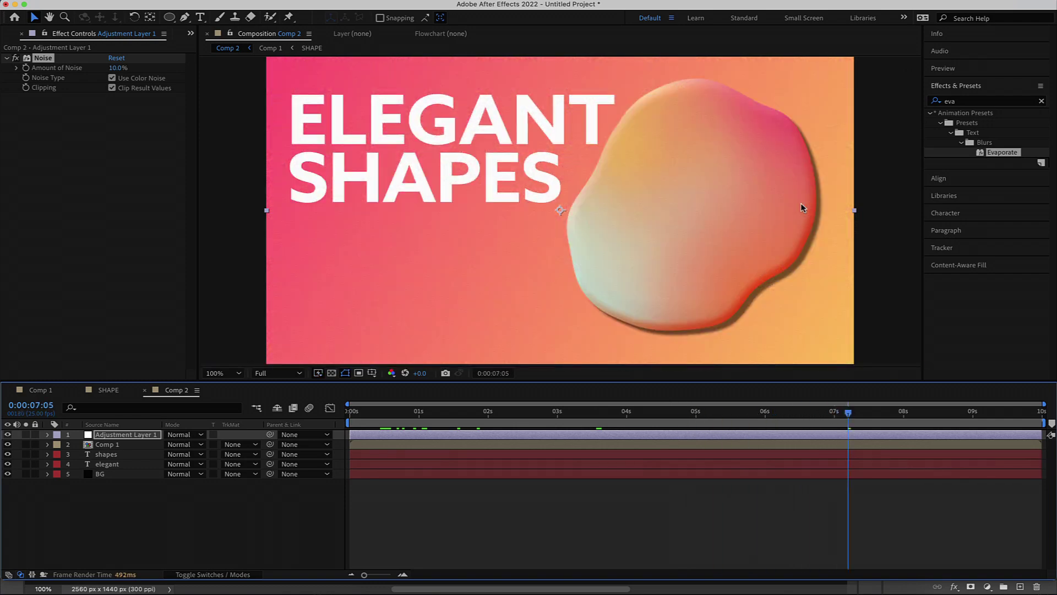